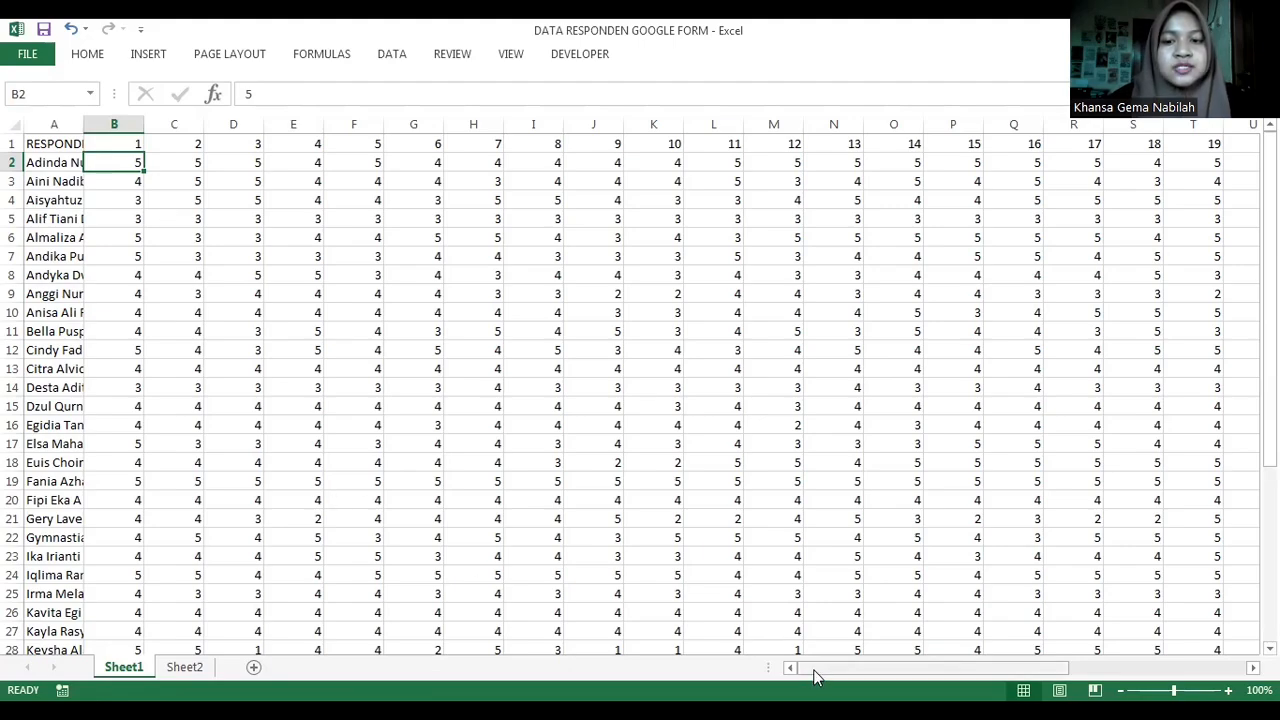
- Copy all respondents' scores for questions 1 to 31 plus the TOTAL column from Sheet1, range B2:AG41, without headers
{"action": "left_click_drag", "start_coordinate": [818, 677], "coordinate": [776, 670]}
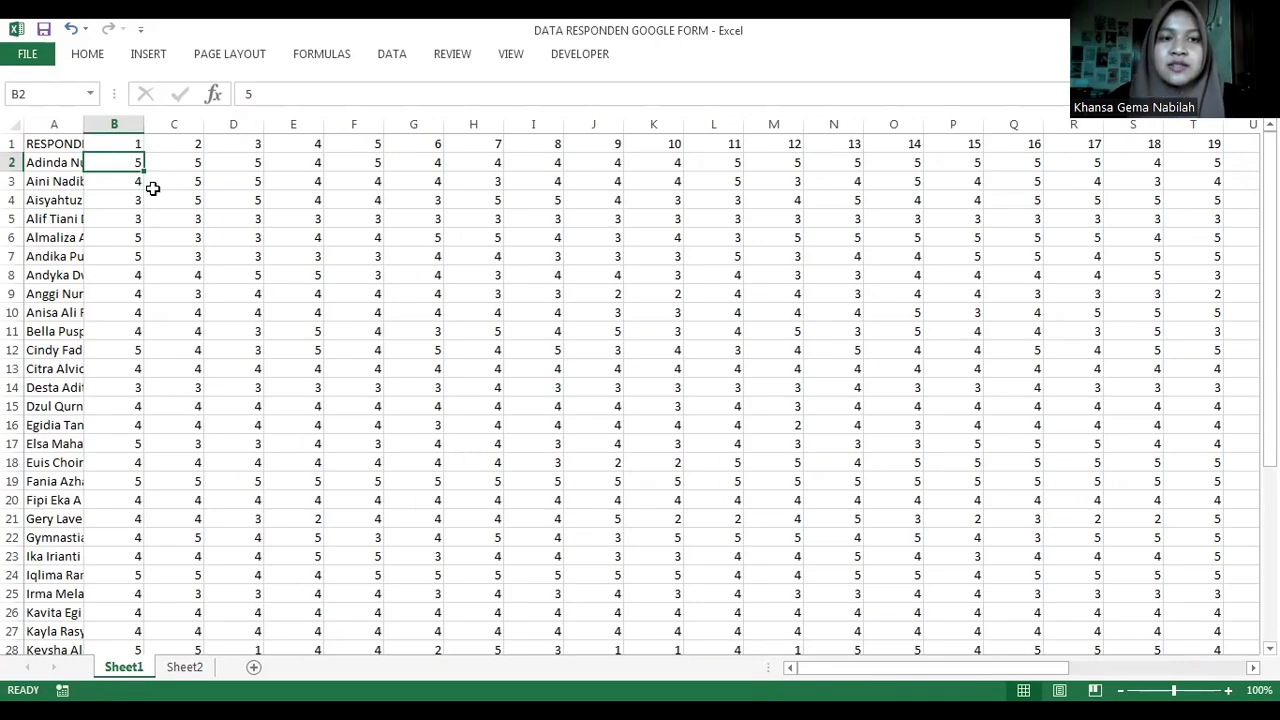
{"action": "left_click_drag", "start_coordinate": [121, 163], "coordinate": [1137, 612]}
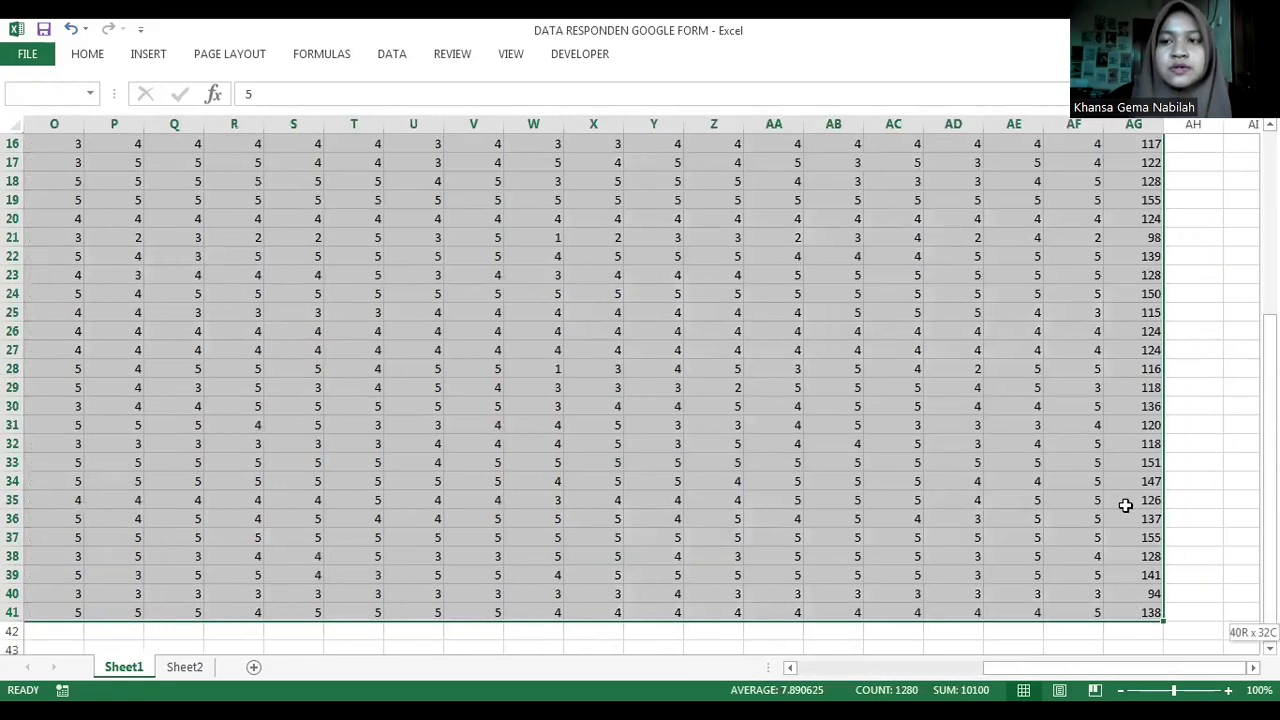
{"action": "left_click_drag", "start_coordinate": [1269, 575], "coordinate": [1269, 392]}
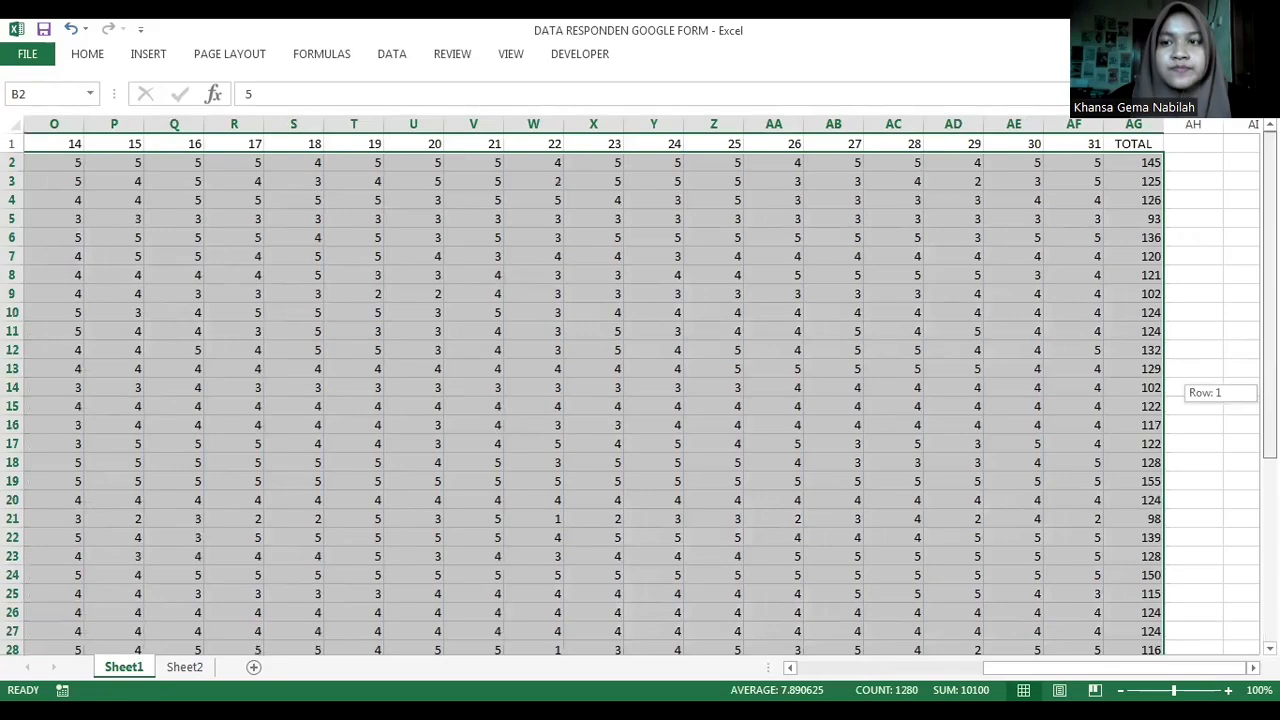
{"action": "right_click", "coordinate": [658, 271]}
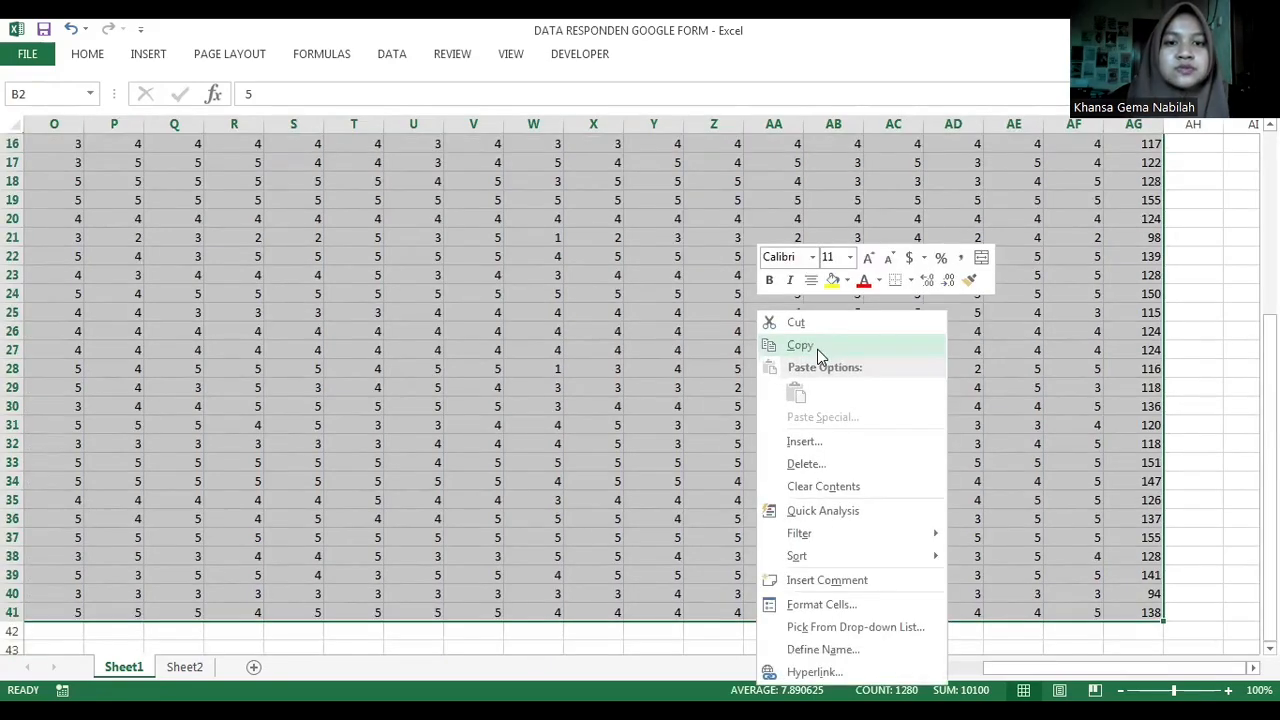
{"action": "left_click", "coordinate": [817, 349]}
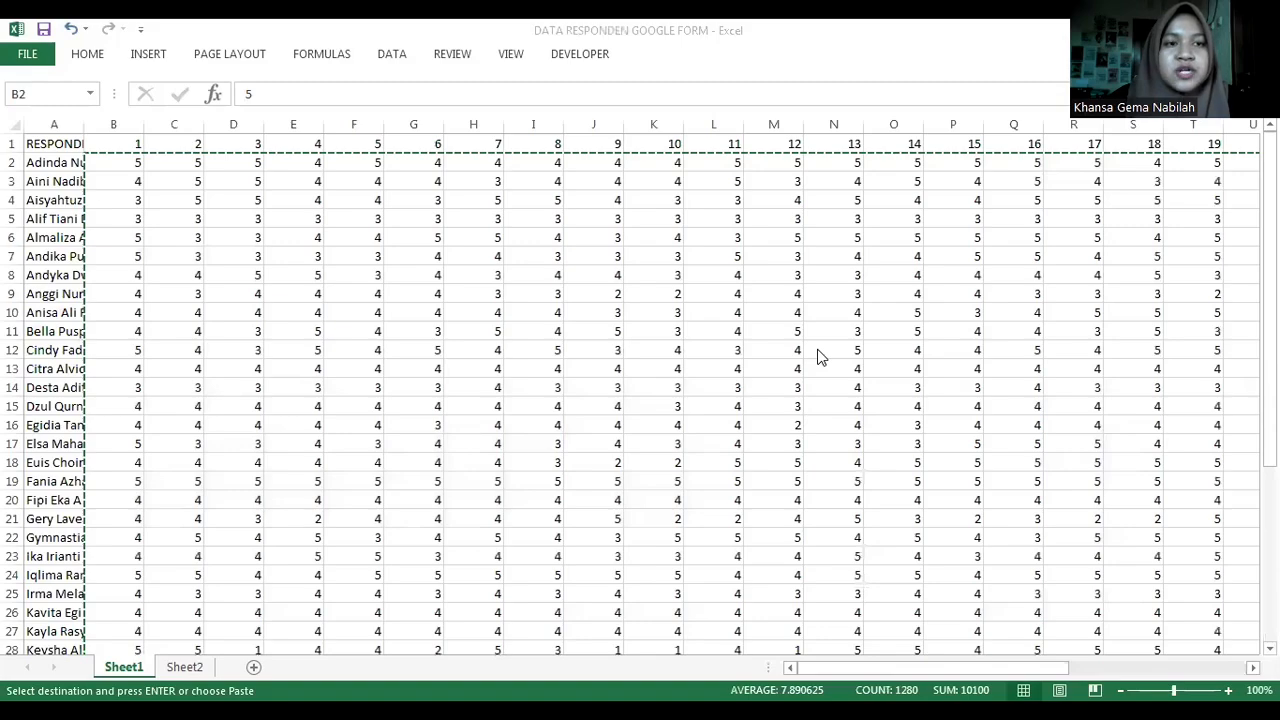
- Switch to the IBM SPSS Statistics Data Editor and paste the copied scores starting at the first cell of the empty dataset
{"action": "left_click", "coordinate": [113, 712]}
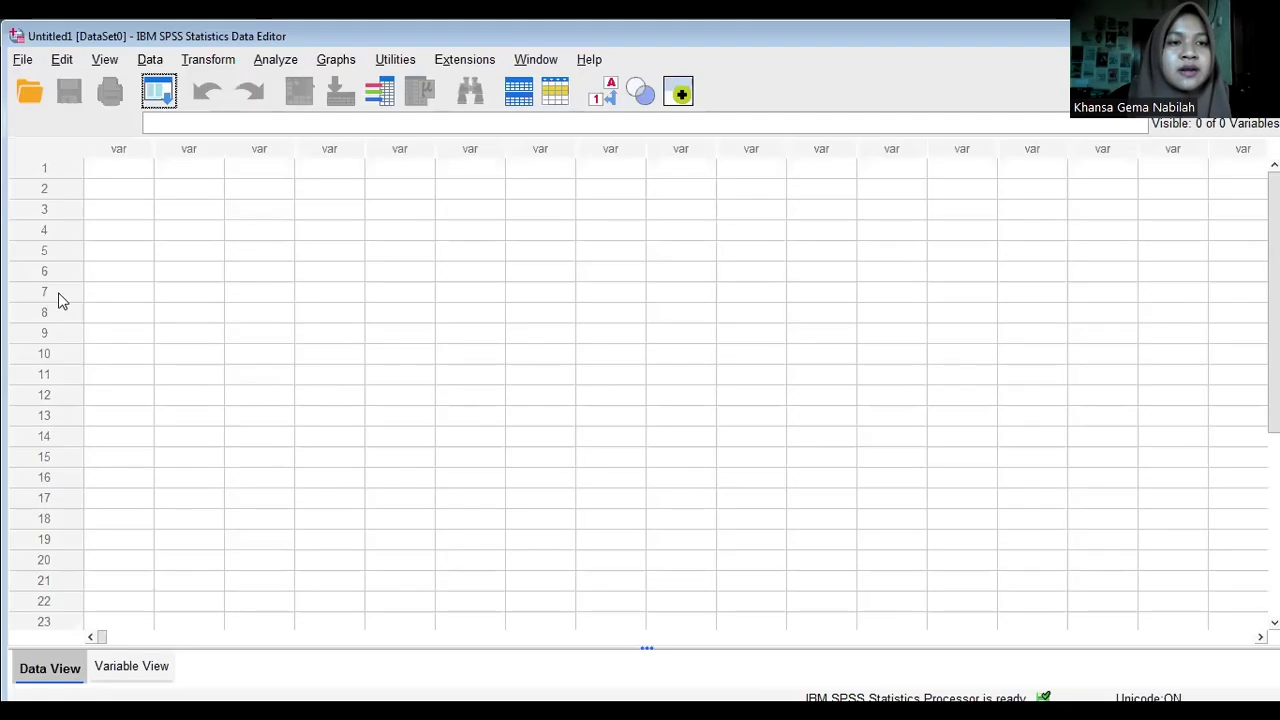
{"action": "left_click", "coordinate": [113, 175]}
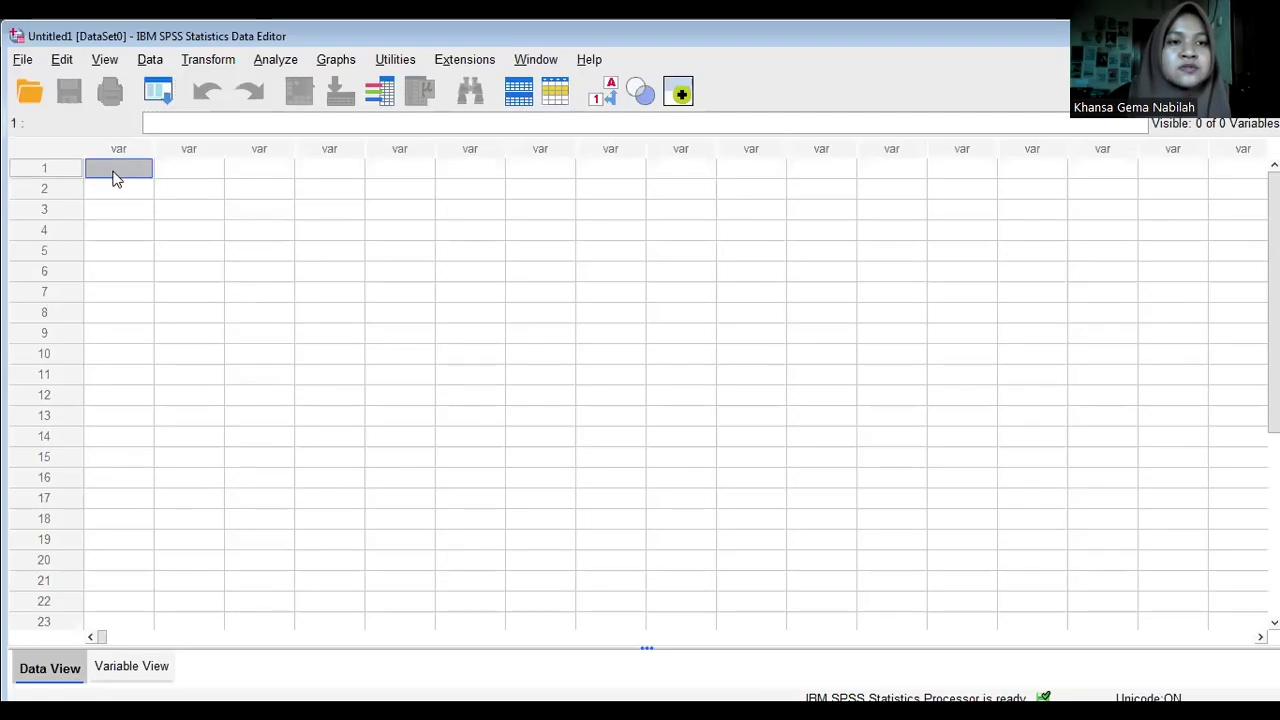
{"action": "right_click", "coordinate": [113, 178]}
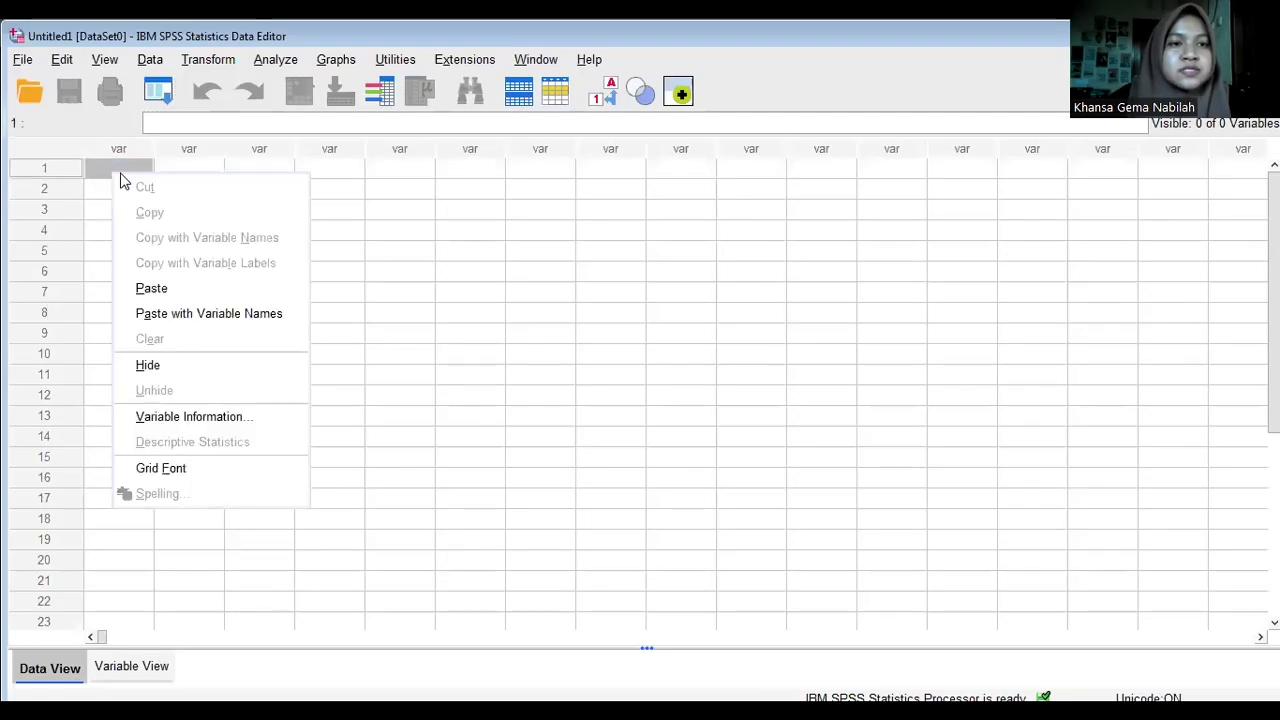
{"action": "left_click", "coordinate": [188, 289]}
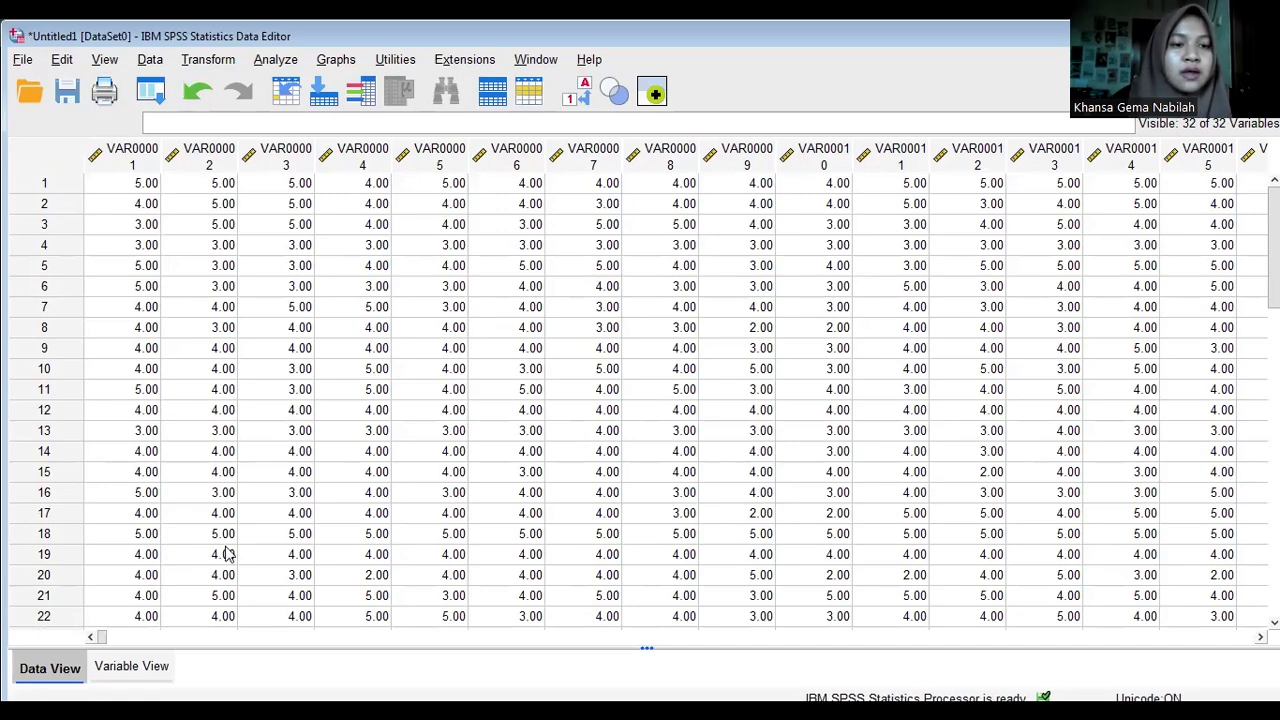
- Rename the first five variables in Variable View as P1, P2, P3, P4 and P5
{"action": "left_click", "coordinate": [131, 668]}
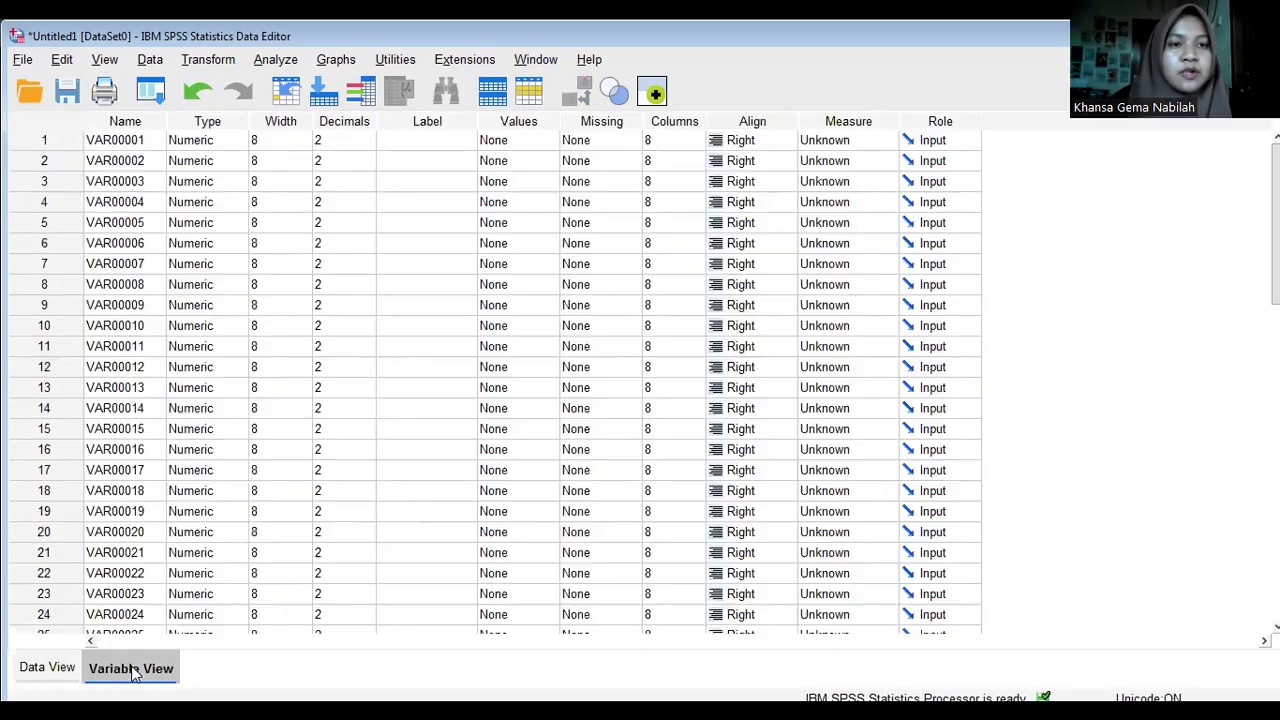
{"action": "left_click", "coordinate": [116, 126]}
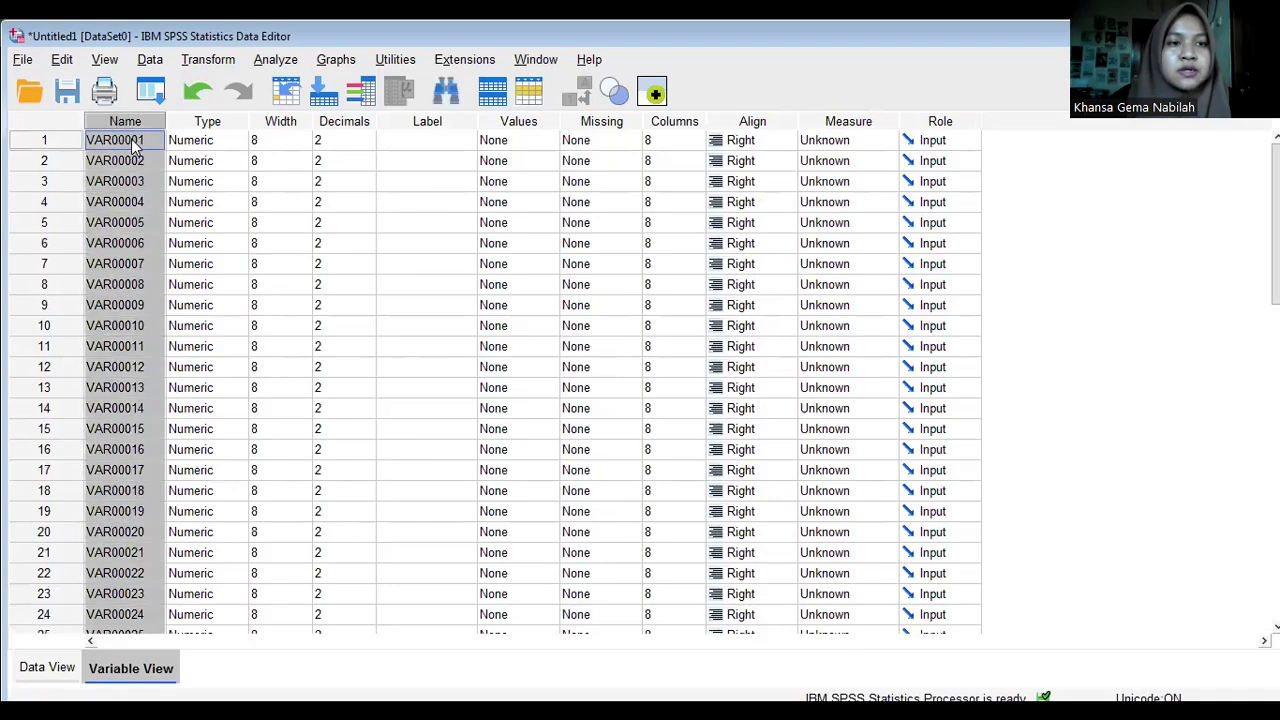
{"action": "double_click", "coordinate": [135, 143]}
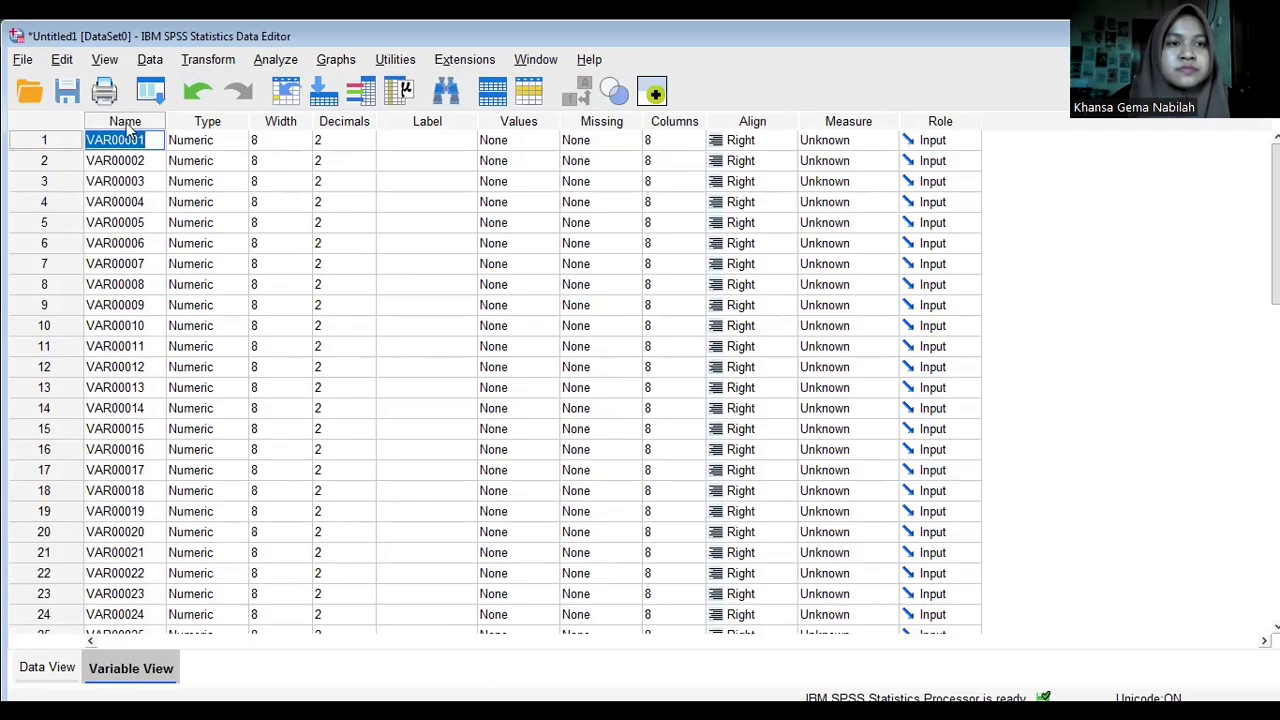
{"action": "type", "text": "P"}
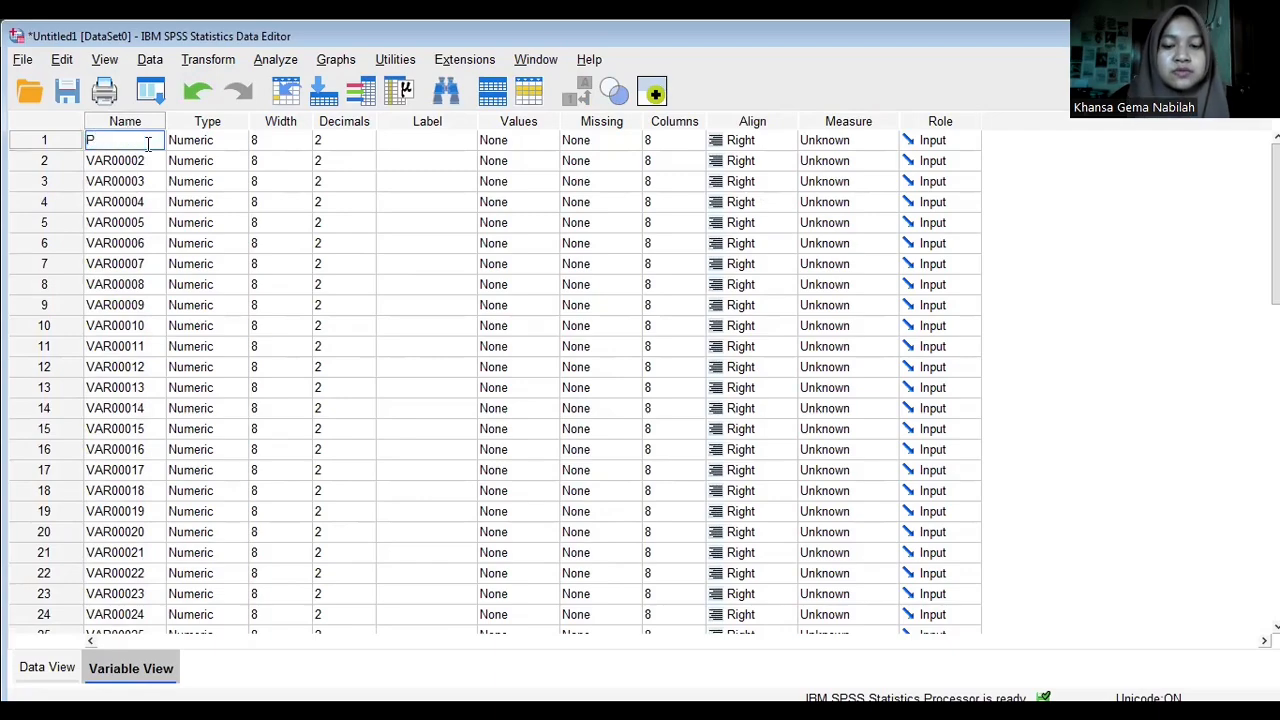
{"action": "type", "text": "1"}
{"action": "key", "text": "Return"}
{"action": "type", "text": "P2"}
{"action": "key", "text": "Return"}
{"action": "type", "text": "P3"}
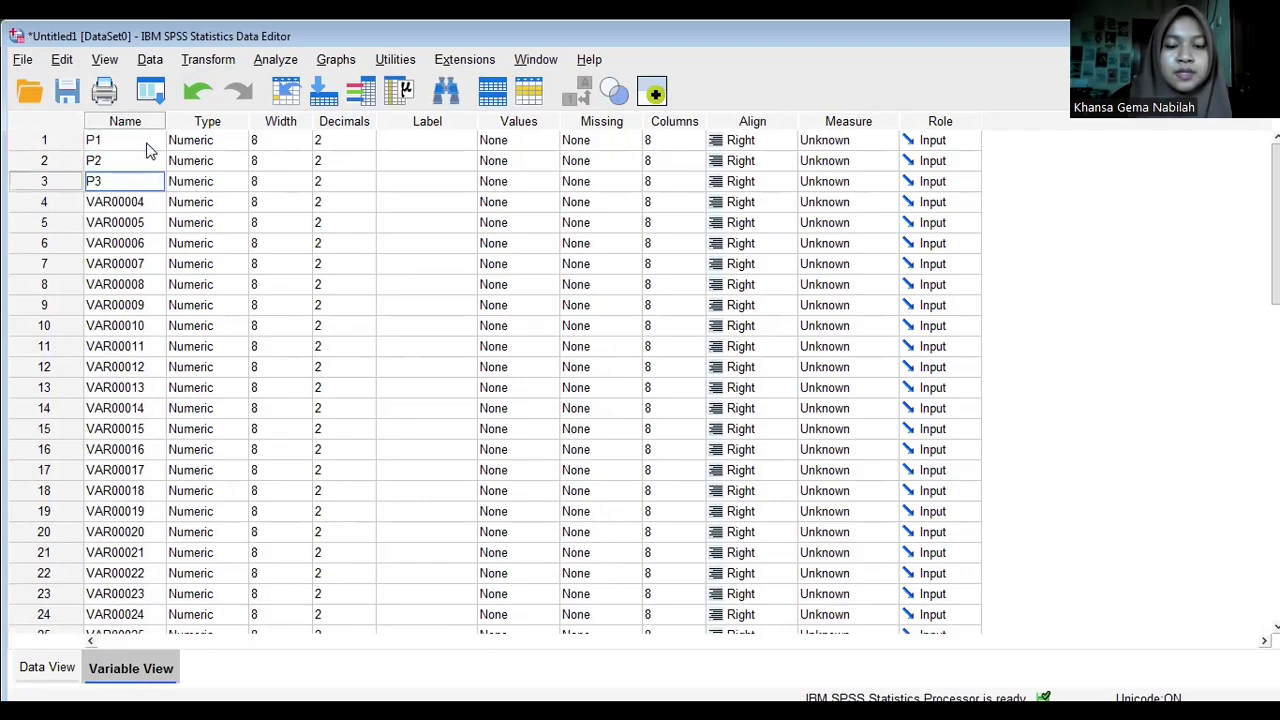
{"action": "key", "text": "Return"}
{"action": "type", "text": "P4"}
{"action": "key", "text": "Return"}
{"action": "type", "text": "P5"}
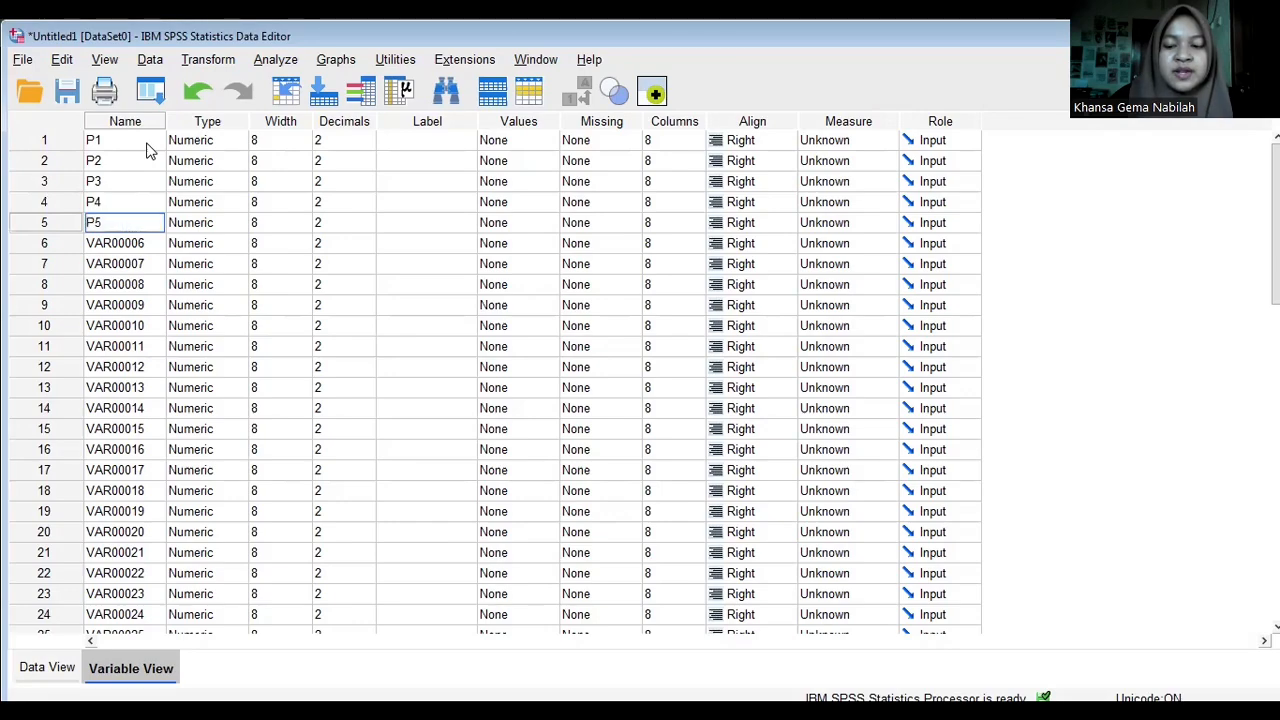
- Rename variables 6 to 10 consecutively as P6, P7, P8, P9 and P10
{"action": "key", "text": "Return"}
{"action": "type", "text": "P6"}
{"action": "key", "text": "Return"}
{"action": "type", "text": "P7"}
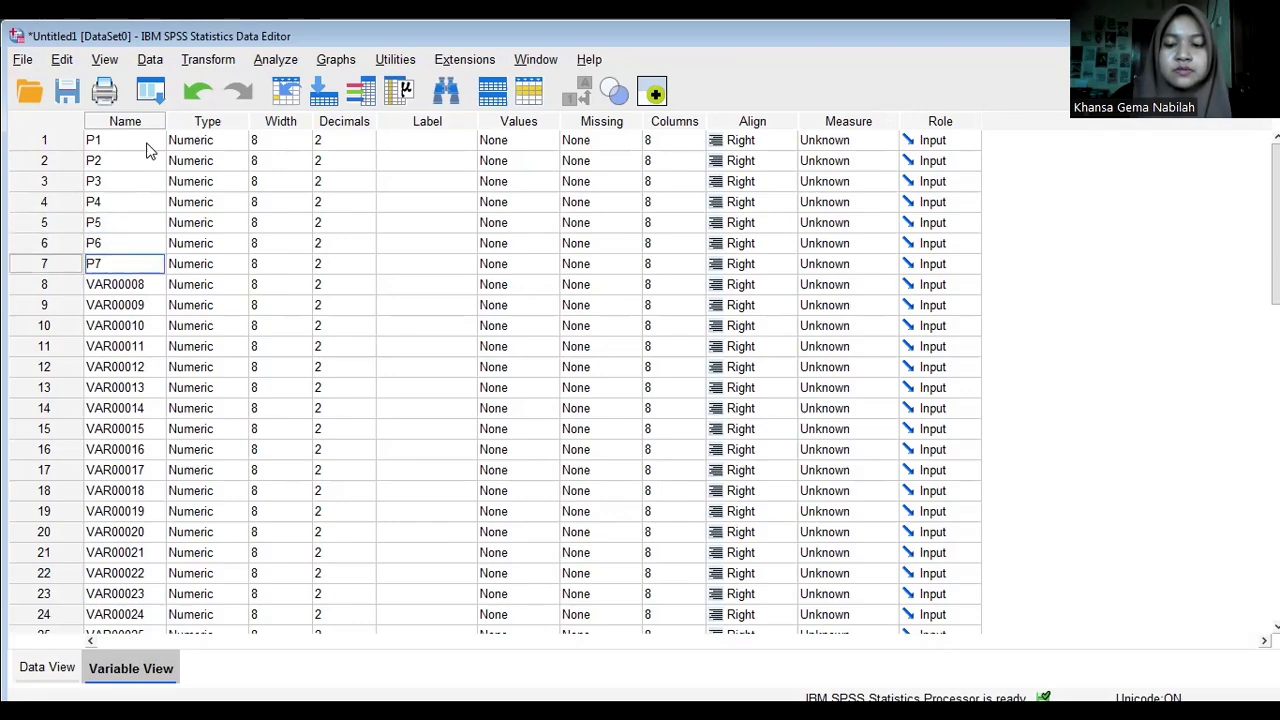
{"action": "key", "text": "Return"}
{"action": "type", "text": "P8"}
{"action": "key", "text": "Return"}
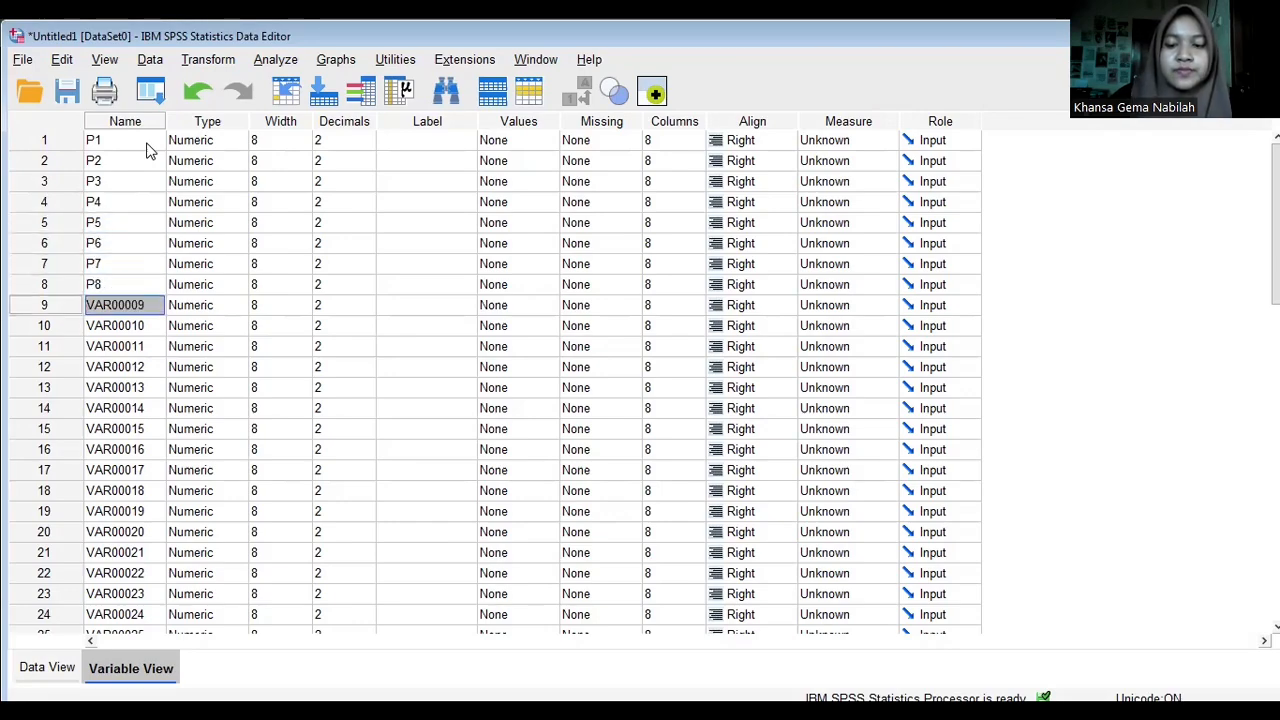
{"action": "type", "text": "P9"}
{"action": "key", "text": "Return"}
{"action": "type", "text": "P"}
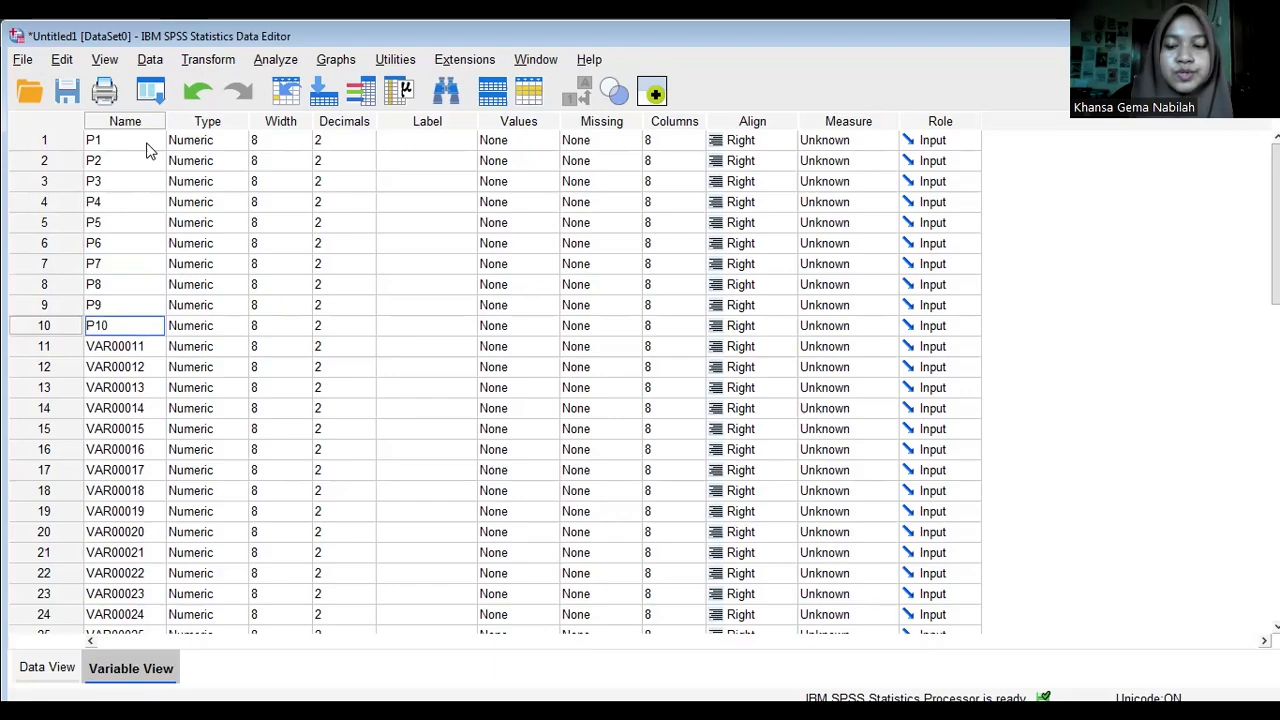
{"action": "type", "text": "10"}
{"action": "key", "text": "Return"}
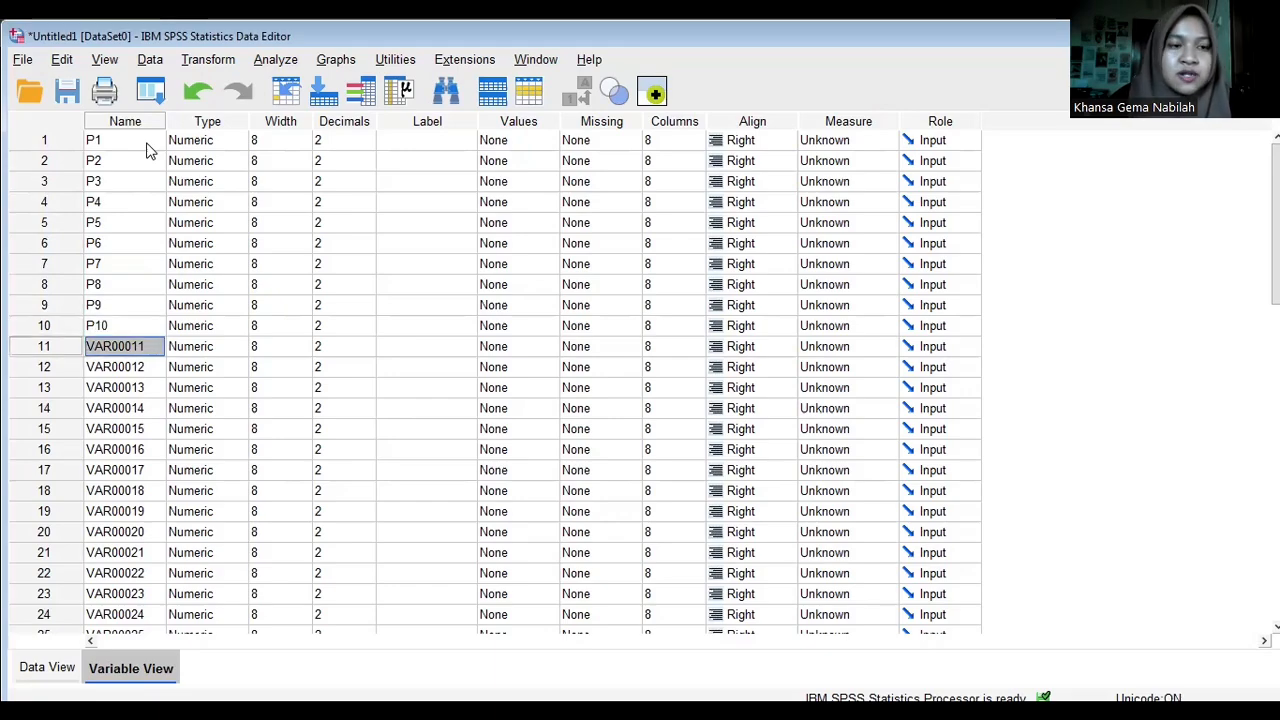
- Rename variables 11 to 16 consecutively as P11, P12, P13, P14, P15 and P16
{"action": "type", "text": "P11"}
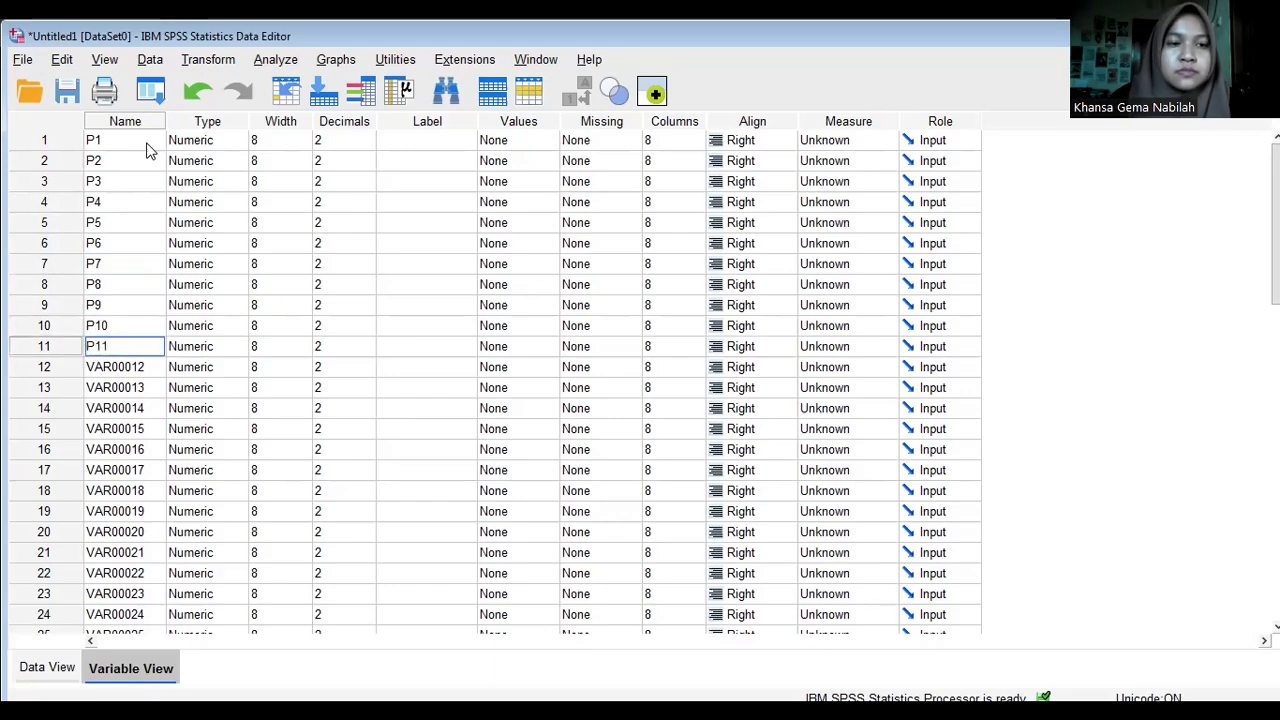
{"action": "key", "text": "Return"}
{"action": "type", "text": "P12"}
{"action": "key", "text": "Return"}
{"action": "type", "text": "P13"}
{"action": "key", "text": "Return"}
{"action": "type", "text": "P14"}
{"action": "key", "text": "Return"}
{"action": "type", "text": "P15"}
{"action": "key", "text": "Return"}
{"action": "type", "text": "P16"}
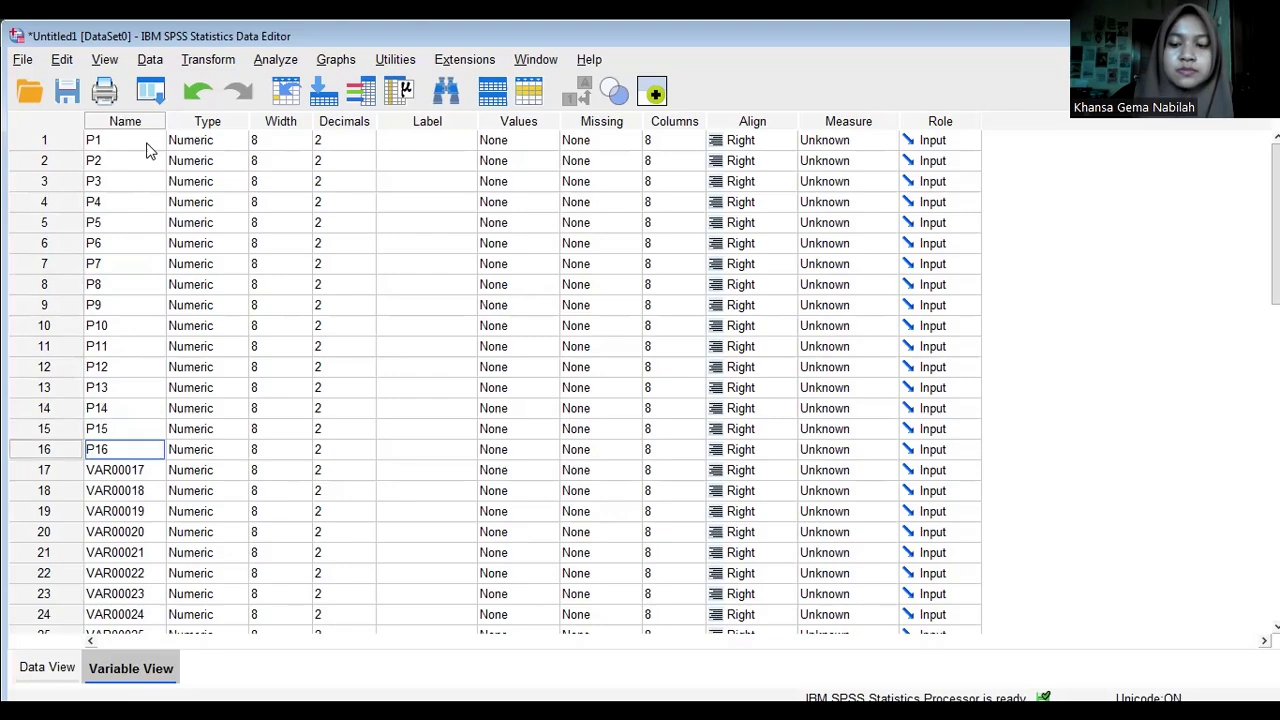
{"action": "type", "text": " P17 P18 P19 P20 P21 P22 P23 P2"}
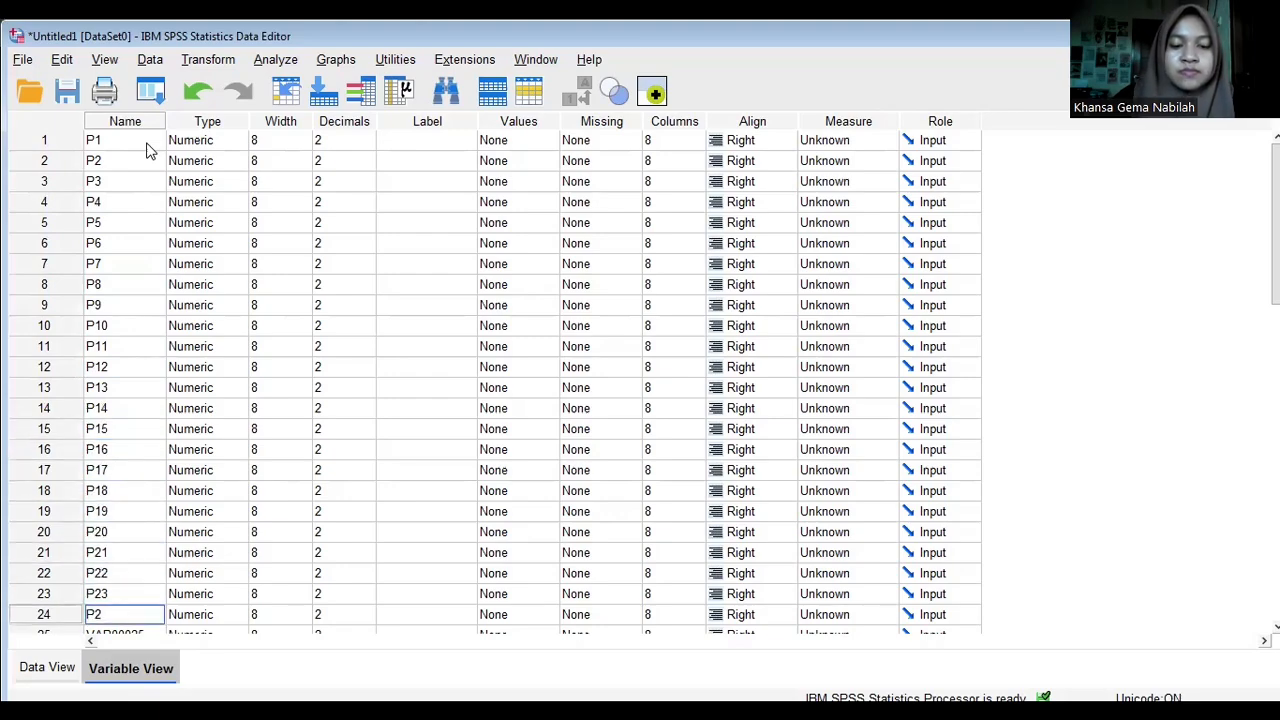
{"action": "type", "text": "4 P25 P26 P27 P28 P29 P30"}
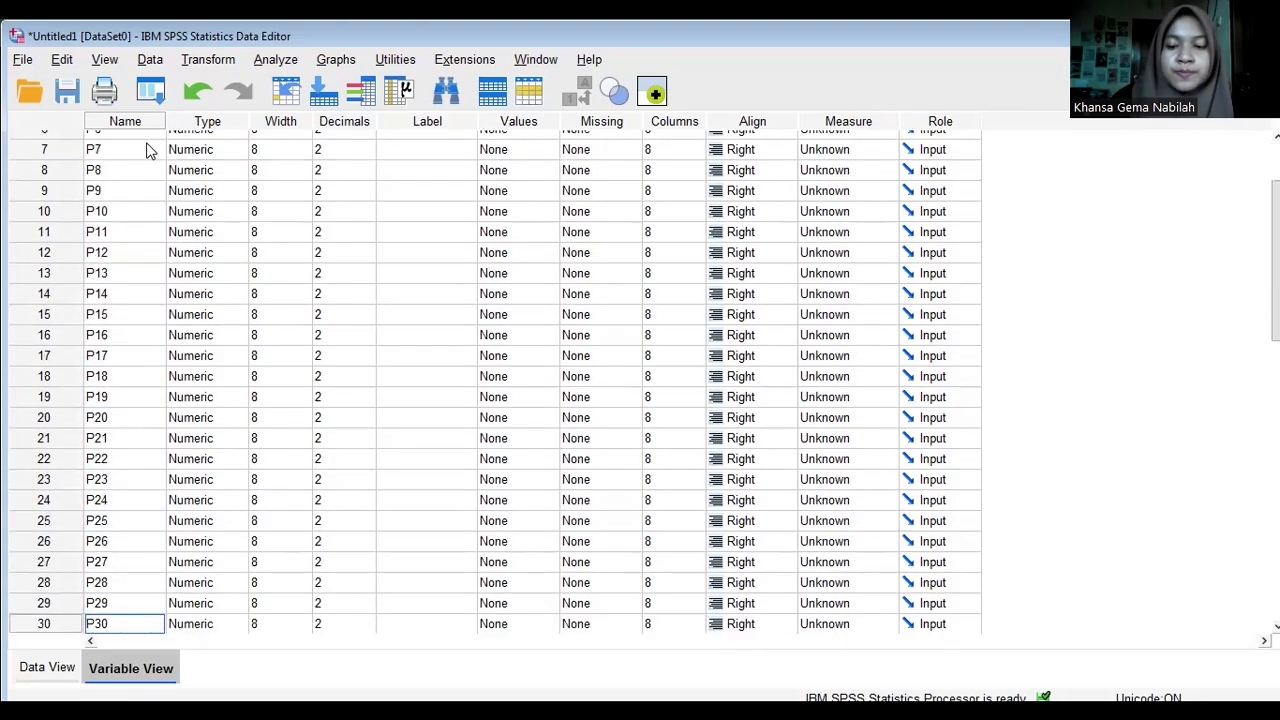
- Rename variables 17 to 31 consecutively as P17 through P31, and name variable 32 TOTAL
{"action": "key", "text": "Return"}
{"action": "type", "text": "P31"}
{"action": "key", "text": "Return"}
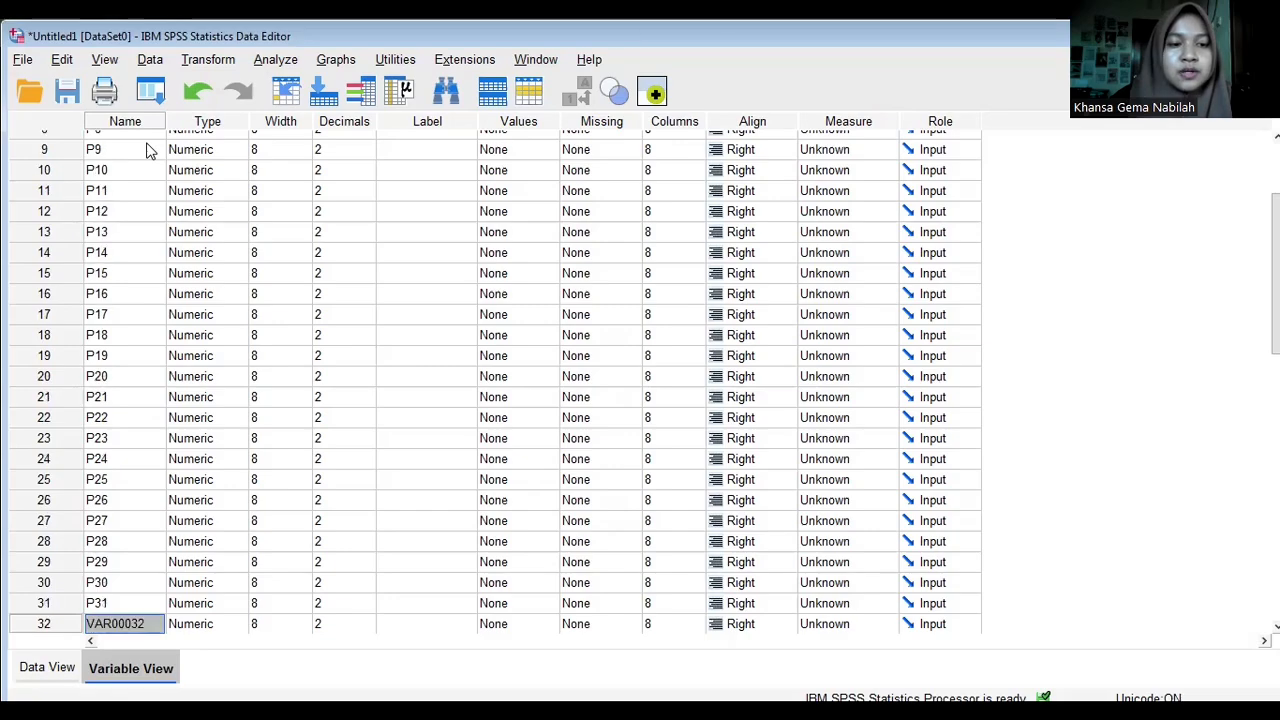
{"action": "type", "text": "TOTAL"}
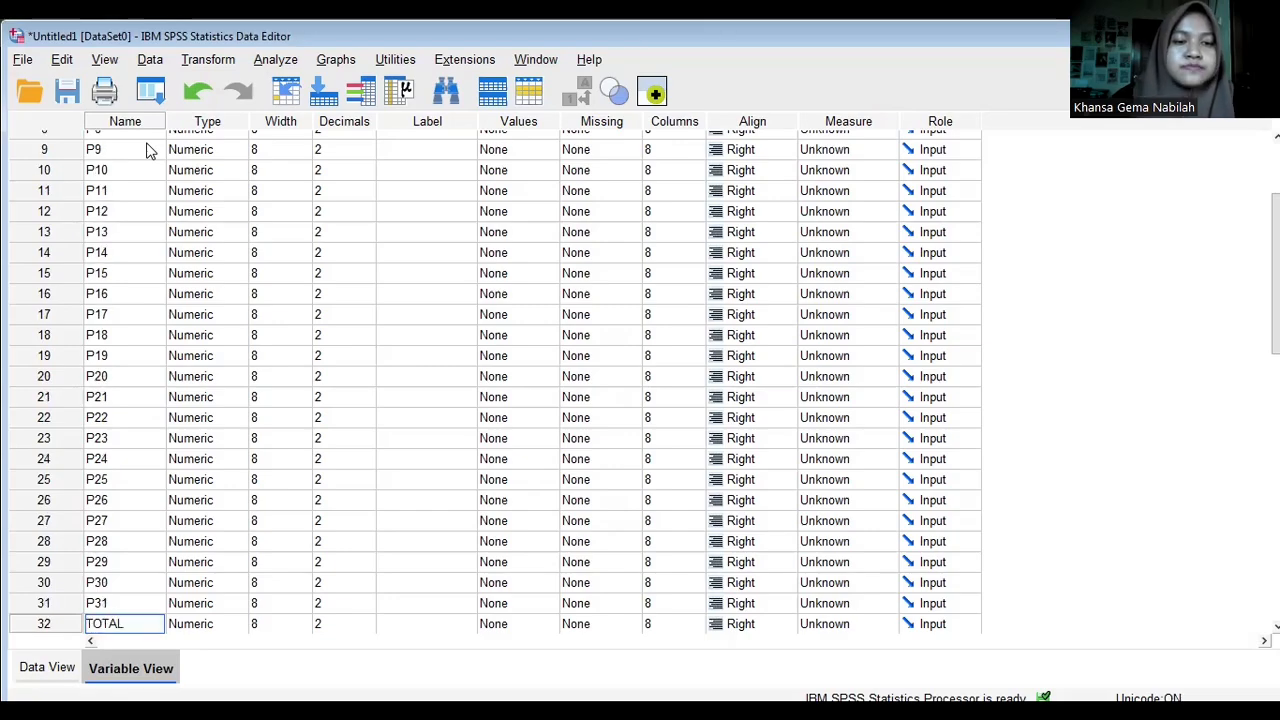
- Set the decimals to 0 for TOTAL and for variables P31 up to P26
{"action": "left_click_drag", "start_coordinate": [1276, 322], "coordinate": [1276, 362]}
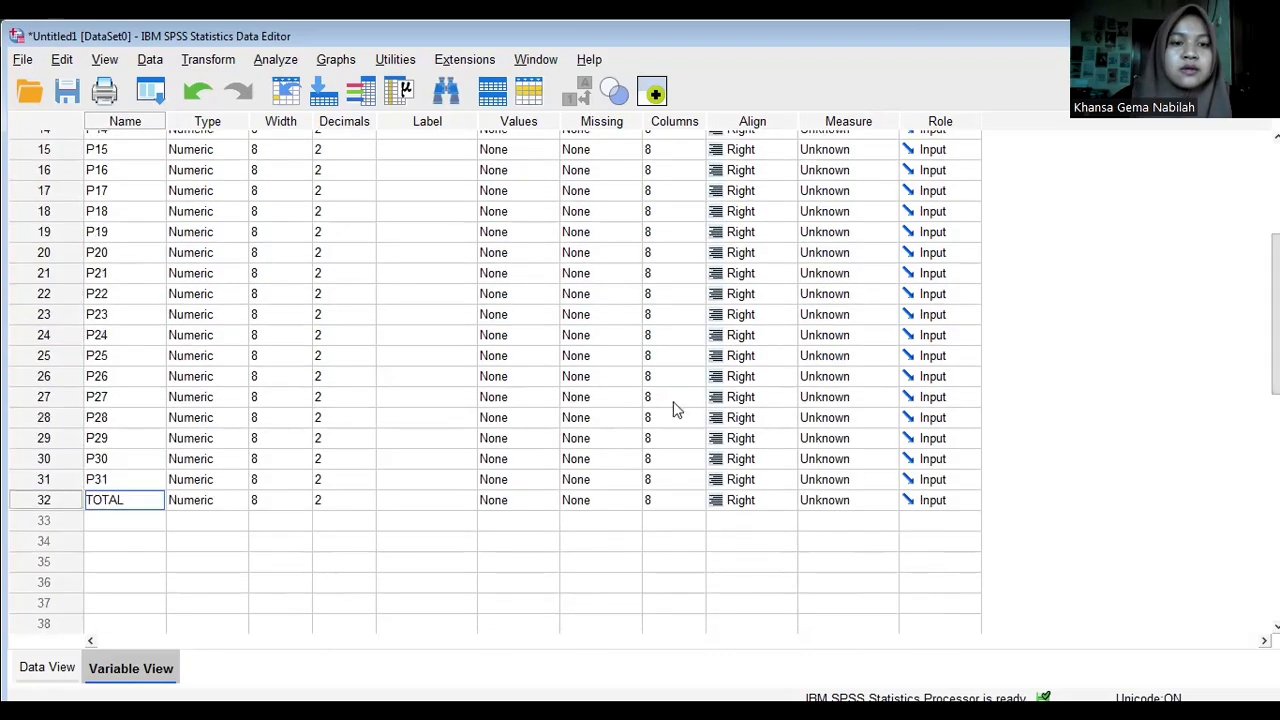
{"action": "triple_click", "coordinate": [366, 505]}
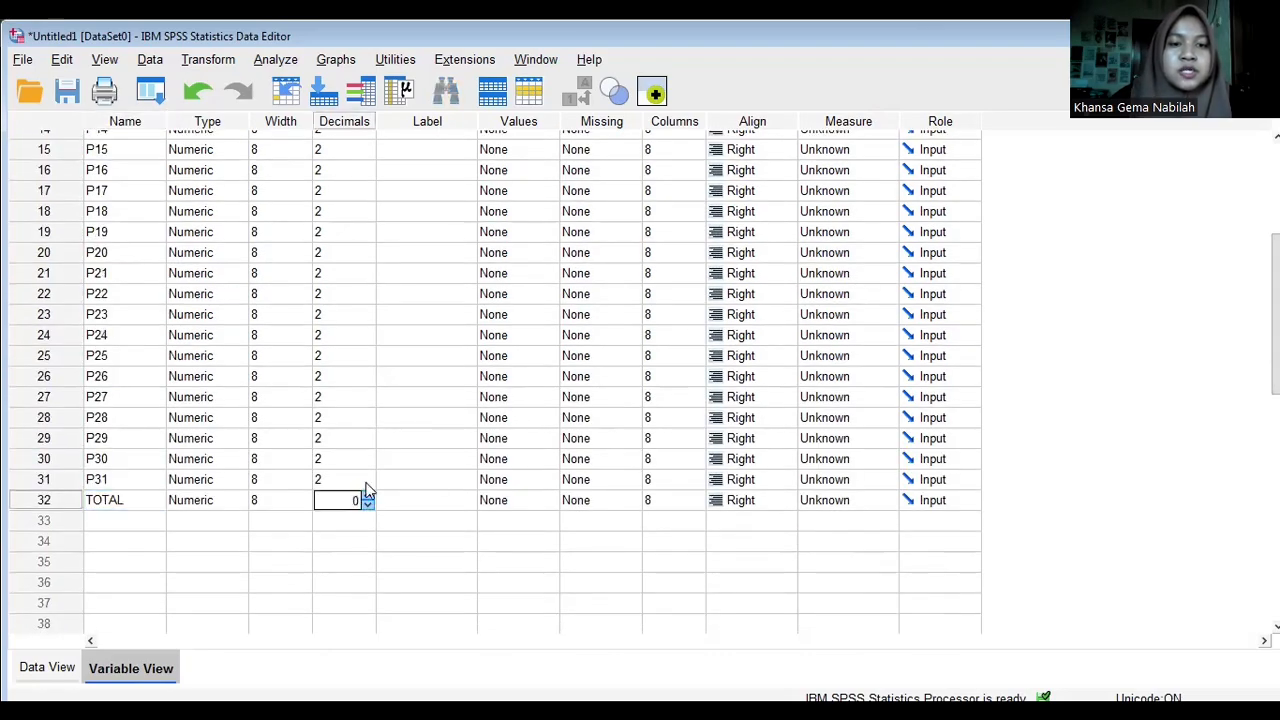
{"action": "triple_click", "coordinate": [366, 484]}
{"action": "double_click", "coordinate": [366, 463]}
{"action": "left_click", "coordinate": [366, 463]}
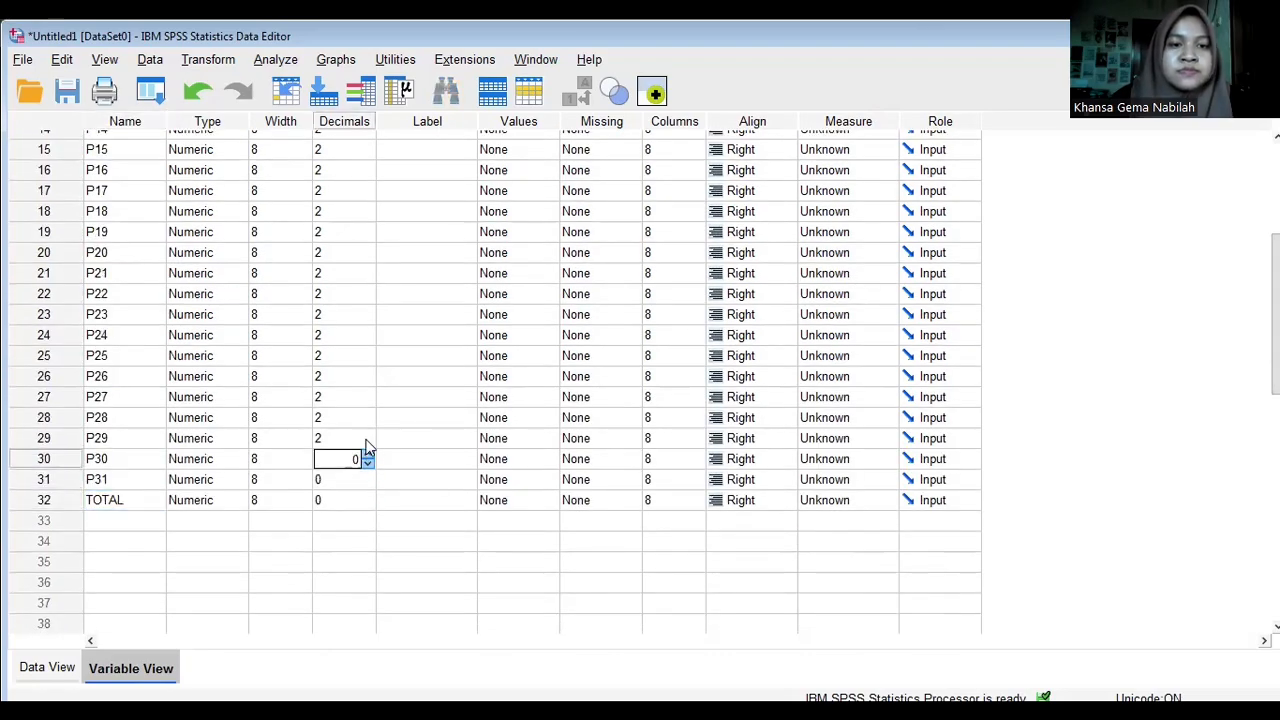
{"action": "triple_click", "coordinate": [367, 442]}
{"action": "left_click", "coordinate": [367, 421]}
{"action": "double_click", "coordinate": [367, 421]}
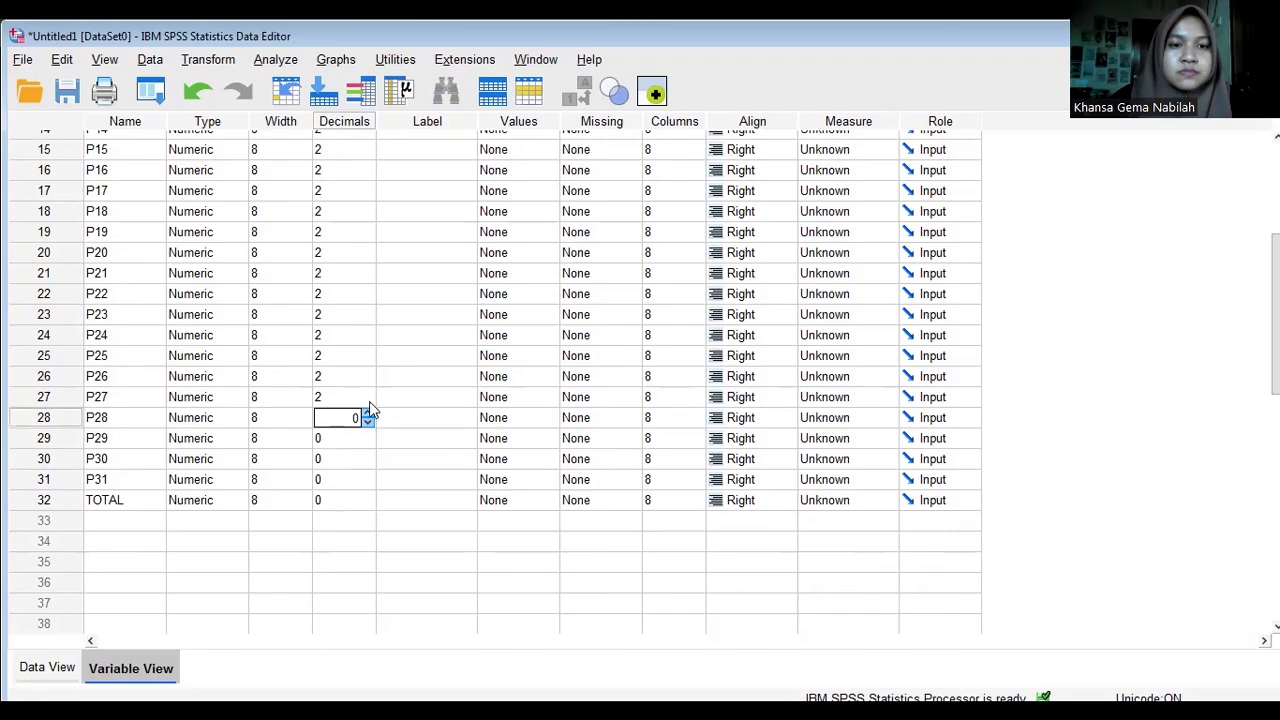
{"action": "triple_click", "coordinate": [367, 400]}
{"action": "left_click", "coordinate": [366, 380]}
{"action": "double_click", "coordinate": [366, 380]}
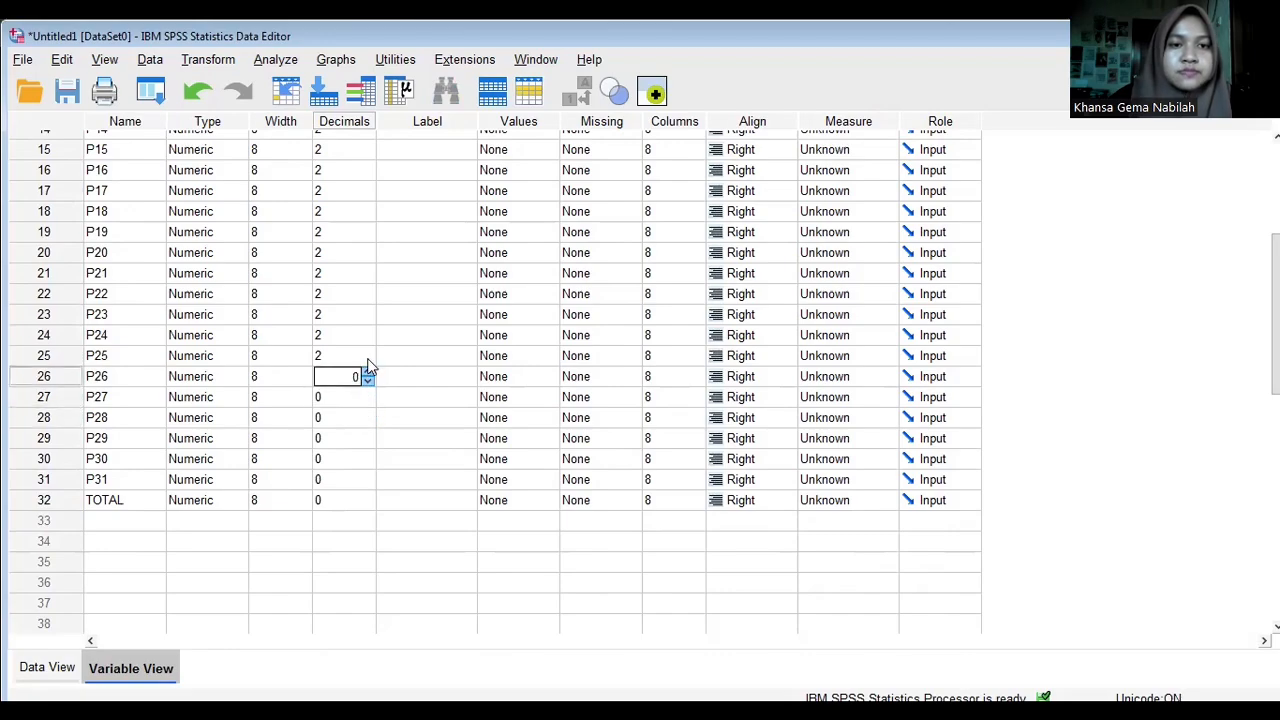
- Set the decimals to 0 for variables P25 up to P19
{"action": "triple_click", "coordinate": [366, 359]}
{"action": "left_click", "coordinate": [364, 338]}
{"action": "left_click", "coordinate": [369, 340]}
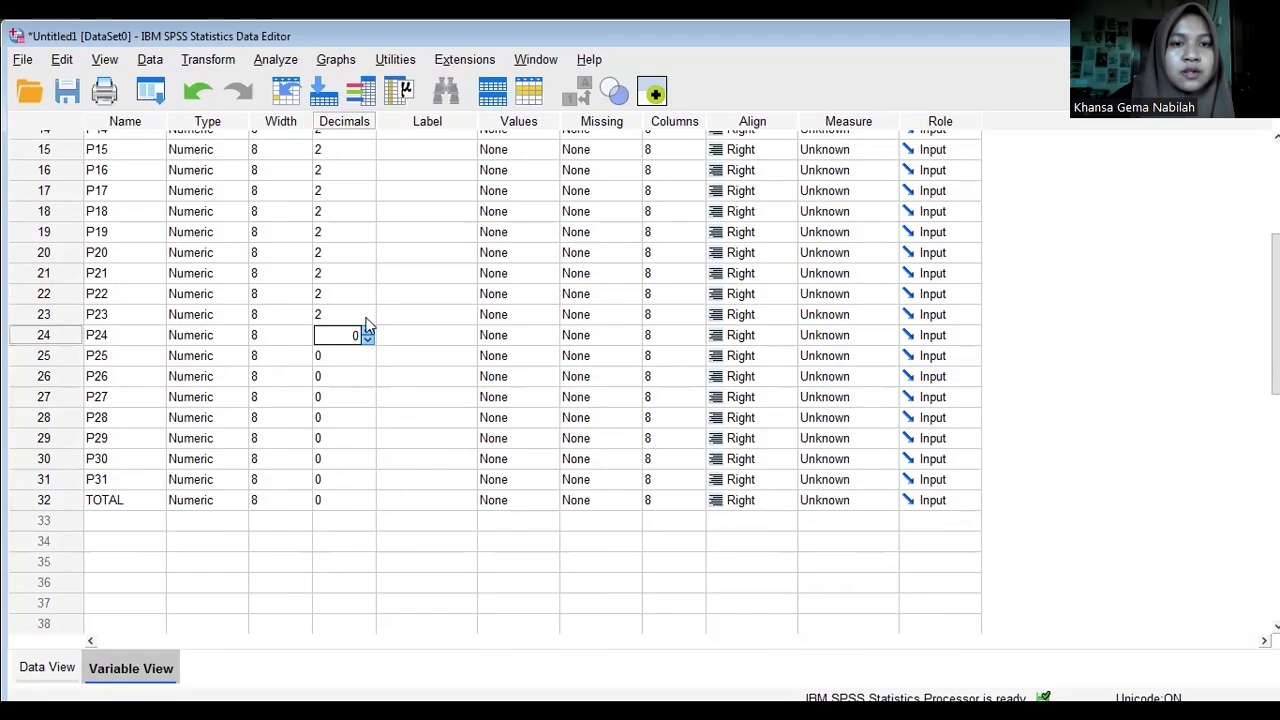
{"action": "triple_click", "coordinate": [367, 318]}
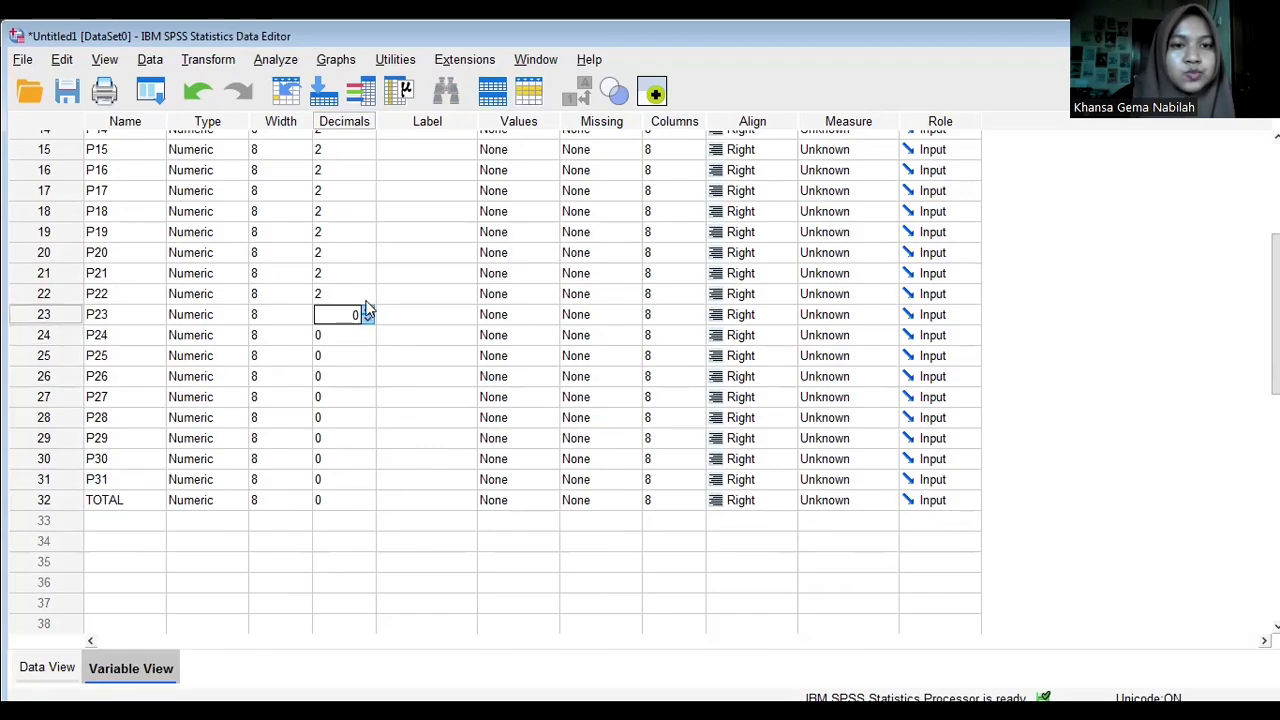
{"action": "triple_click", "coordinate": [366, 291]}
{"action": "triple_click", "coordinate": [369, 272]}
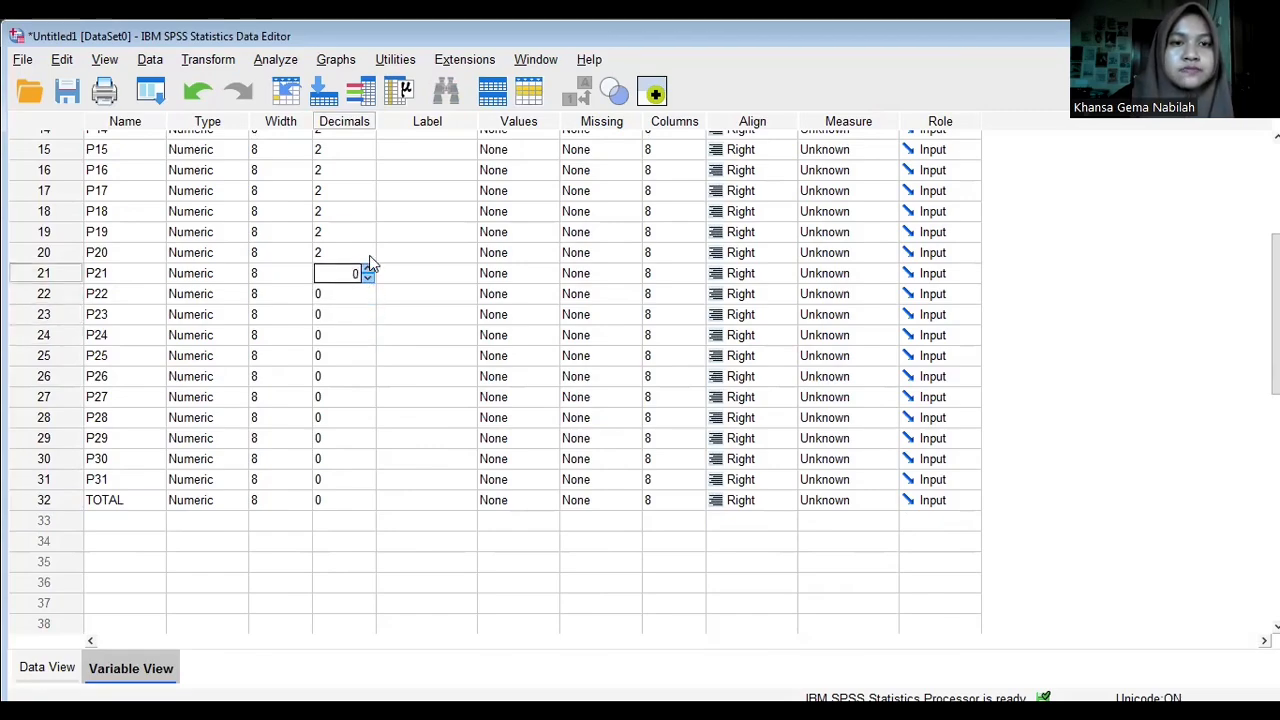
{"action": "triple_click", "coordinate": [369, 252]}
{"action": "triple_click", "coordinate": [369, 231]}
- Set the decimals to 0 for variables P18 up to P14
{"action": "double_click", "coordinate": [368, 214]}
{"action": "left_click", "coordinate": [368, 216]}
{"action": "triple_click", "coordinate": [368, 194]}
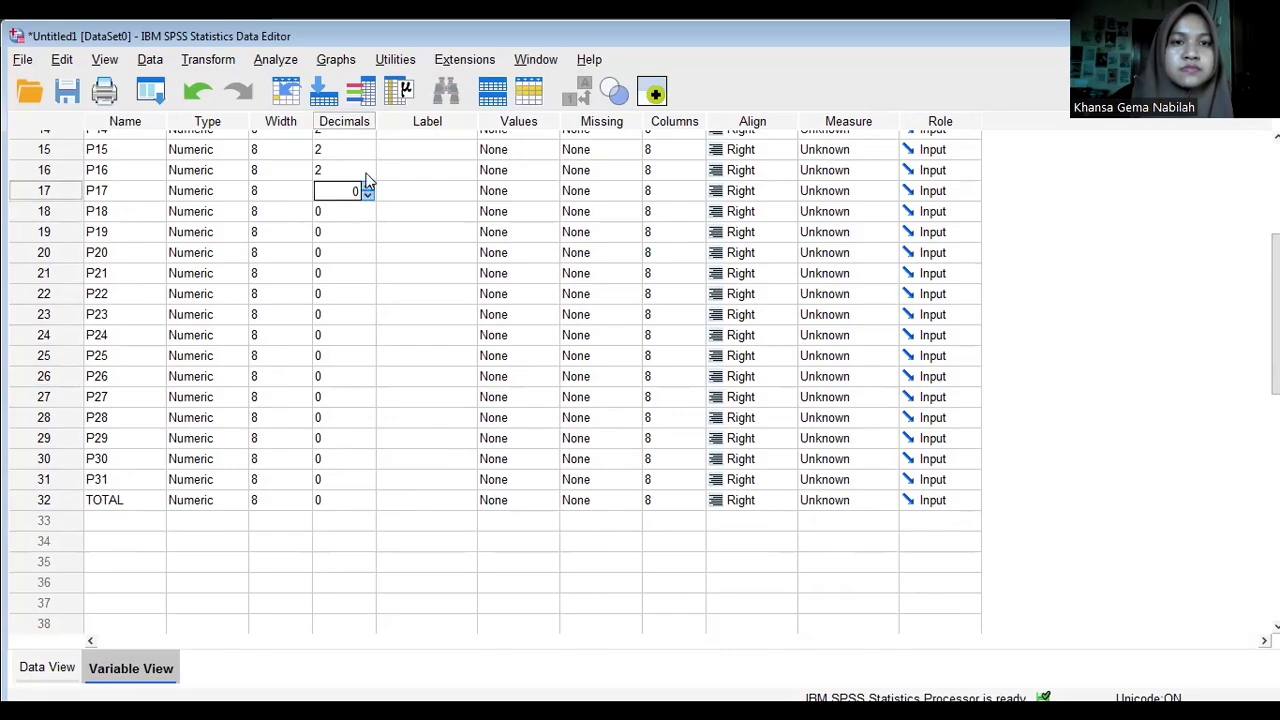
{"action": "triple_click", "coordinate": [368, 174]}
{"action": "triple_click", "coordinate": [368, 153]}
{"action": "triple_click", "coordinate": [368, 134]}
{"action": "scroll", "coordinate": [366, 400], "scroll_direction": "up", "scroll_amount": 5}
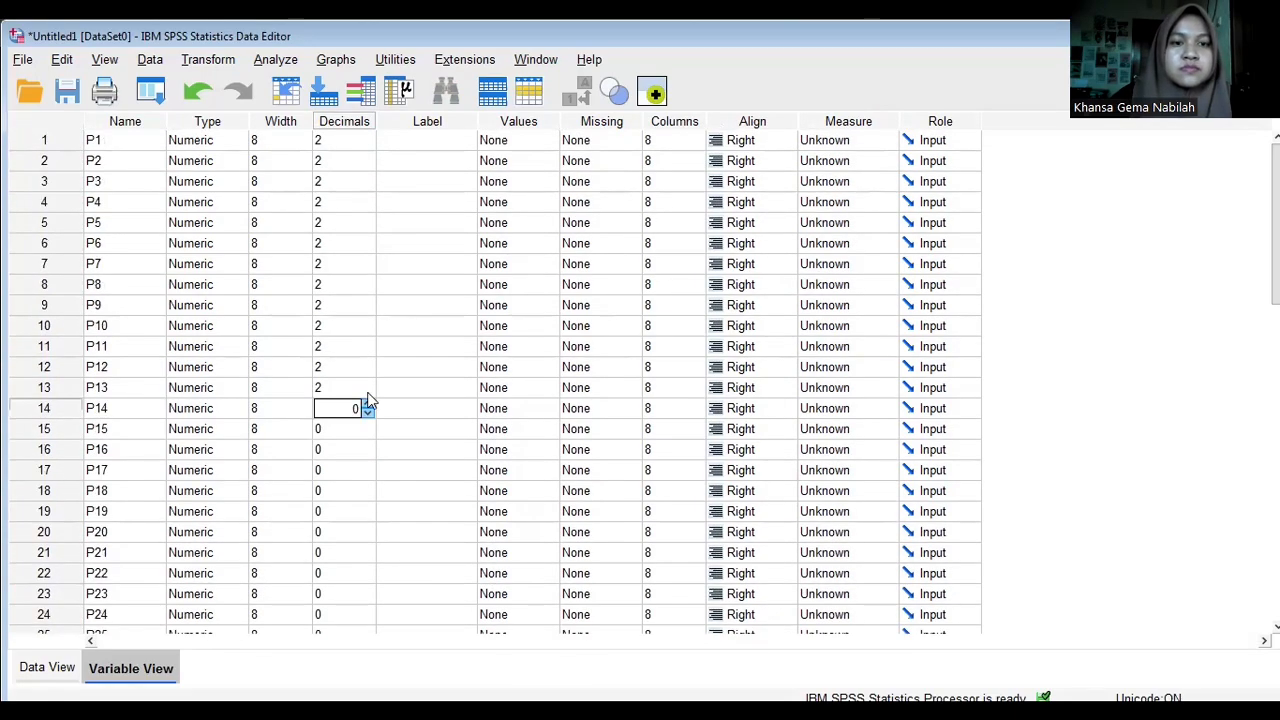
- Set the decimals to 0 for variables P1 through P6
{"action": "left_click", "coordinate": [368, 140]}
{"action": "double_click", "coordinate": [368, 145]}
{"action": "triple_click", "coordinate": [368, 163]}
{"action": "triple_click", "coordinate": [368, 184]}
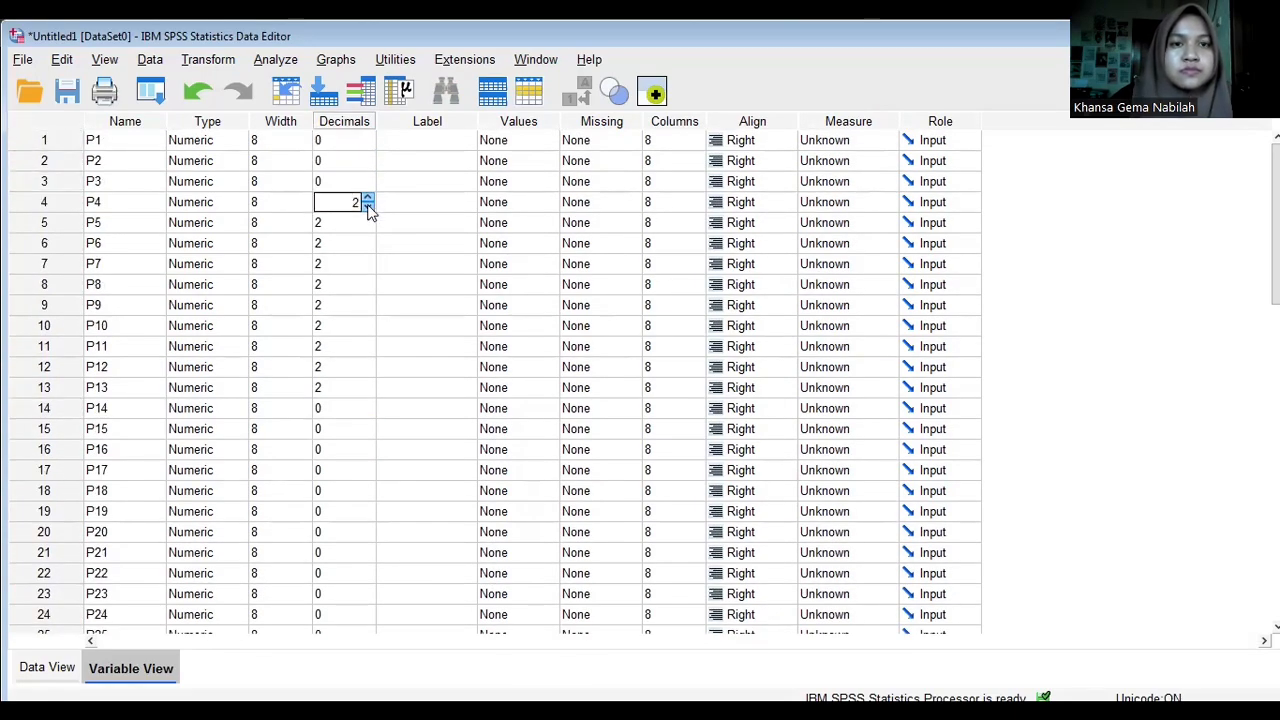
{"action": "triple_click", "coordinate": [368, 204]}
{"action": "triple_click", "coordinate": [368, 225]}
{"action": "triple_click", "coordinate": [368, 246]}
- Set the decimals to 0 for variables P7 through P13
{"action": "triple_click", "coordinate": [368, 266]}
{"action": "triple_click", "coordinate": [368, 287]}
{"action": "triple_click", "coordinate": [368, 308]}
{"action": "triple_click", "coordinate": [368, 329]}
{"action": "left_click", "coordinate": [368, 370]}
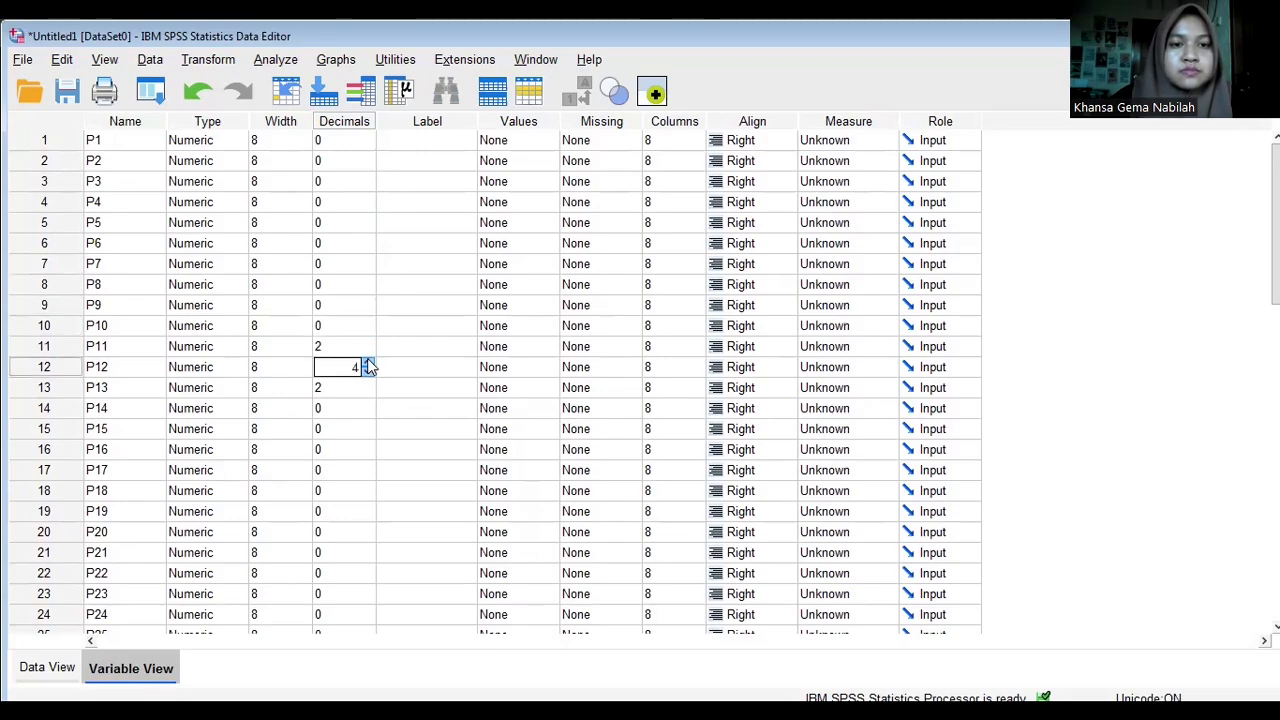
{"action": "left_click", "coordinate": [368, 372]}
{"action": "left_click", "coordinate": [368, 392]}
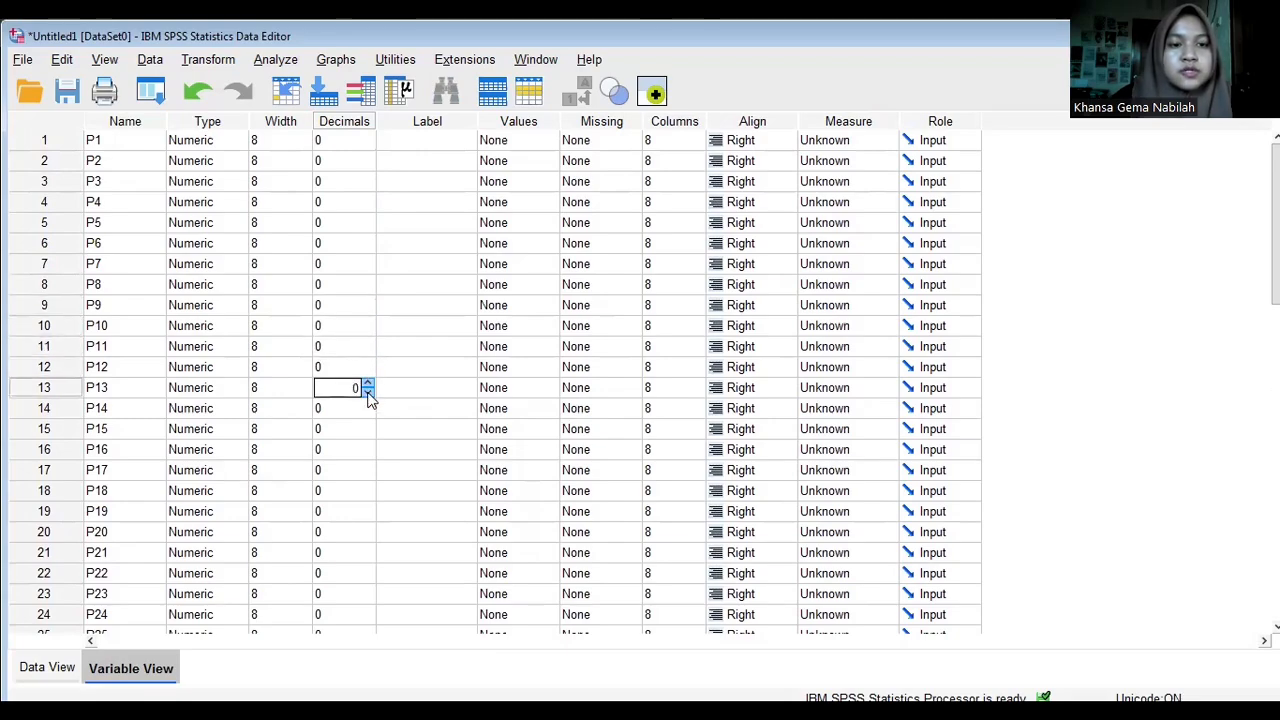
- Return to the data values and run a two-tailed Pearson bivariate correlation on all variables, P1 to P31 and TOTAL
{"action": "left_click", "coordinate": [54, 670]}
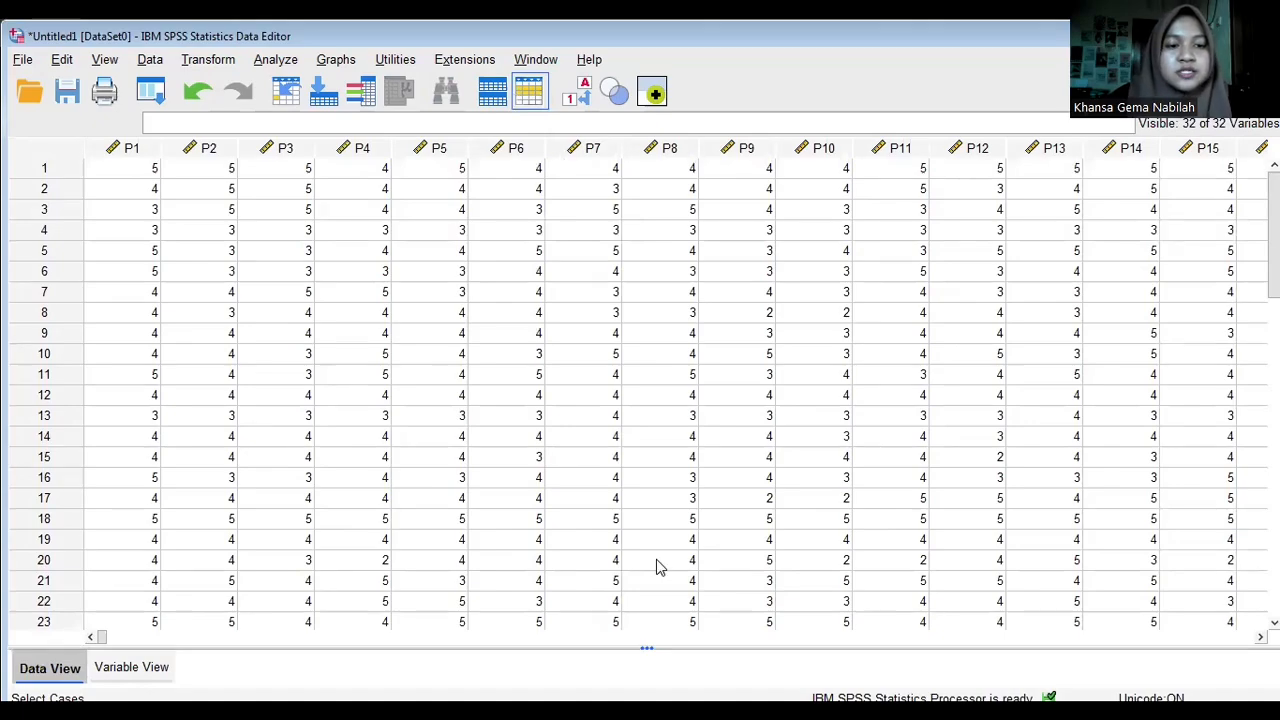
{"action": "left_click", "coordinate": [287, 64]}
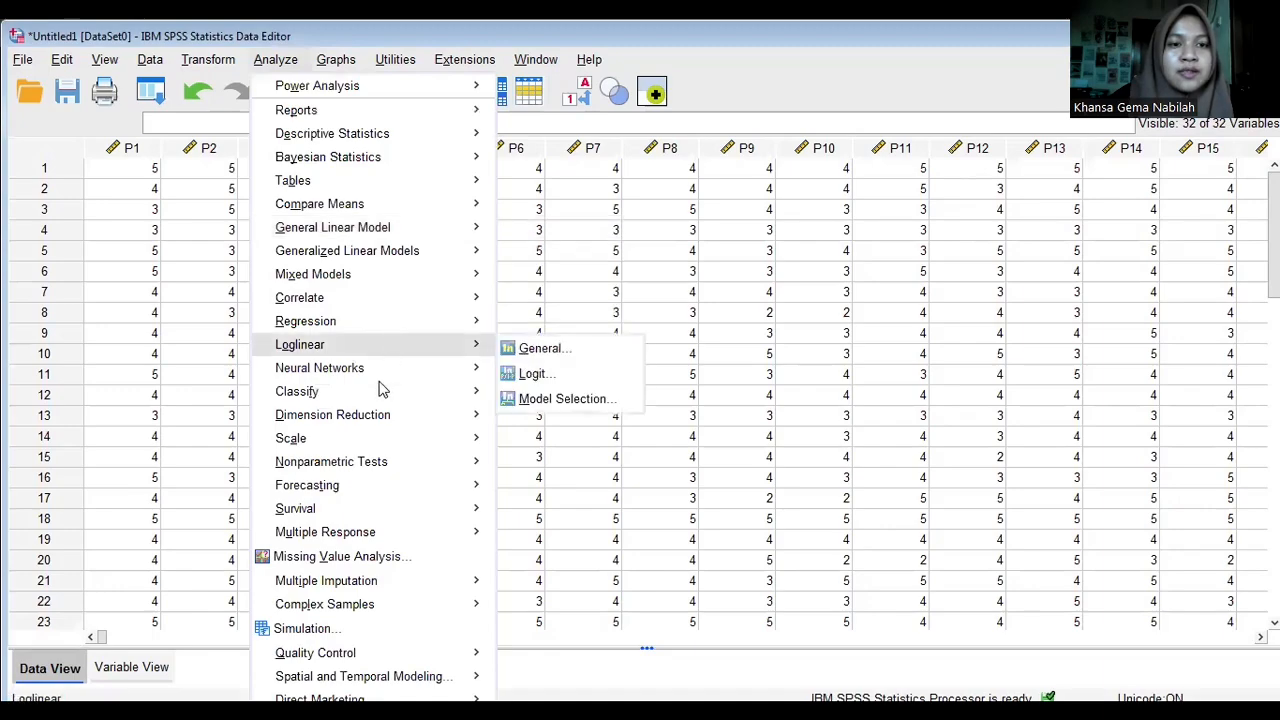
{"action": "mouse_move", "coordinate": [388, 305]}
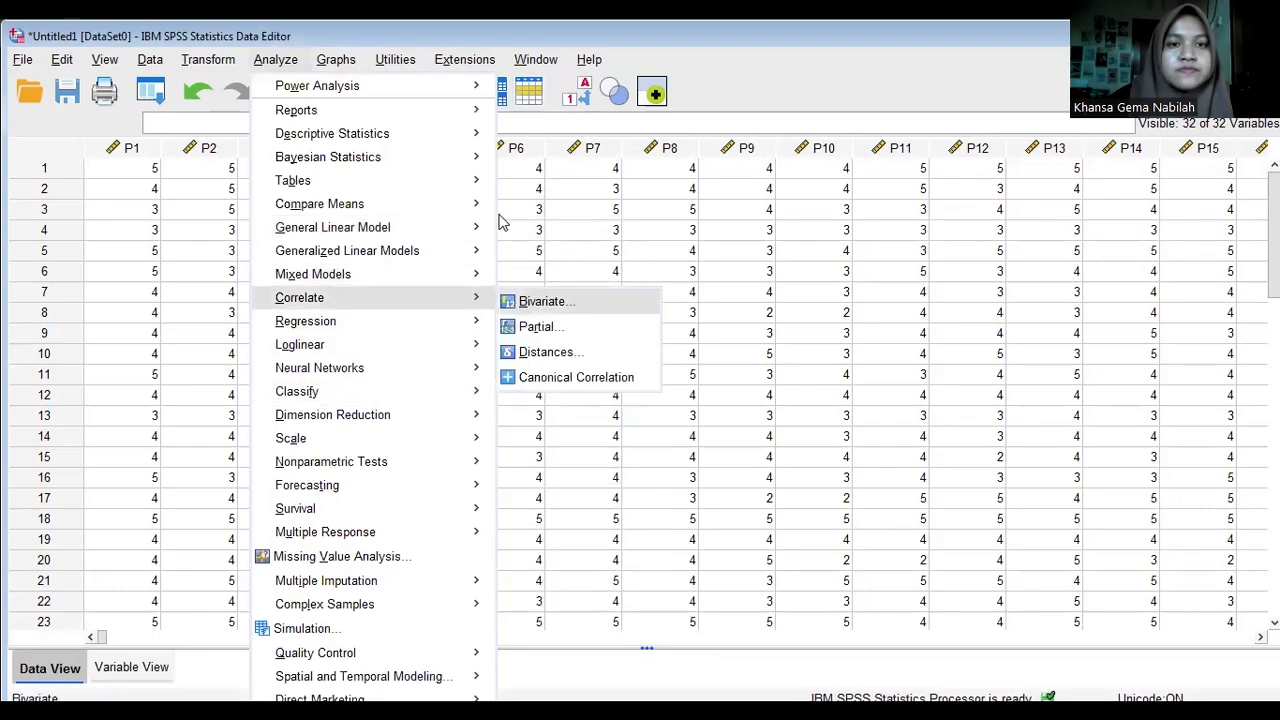
{"action": "left_click", "coordinate": [519, 305]}
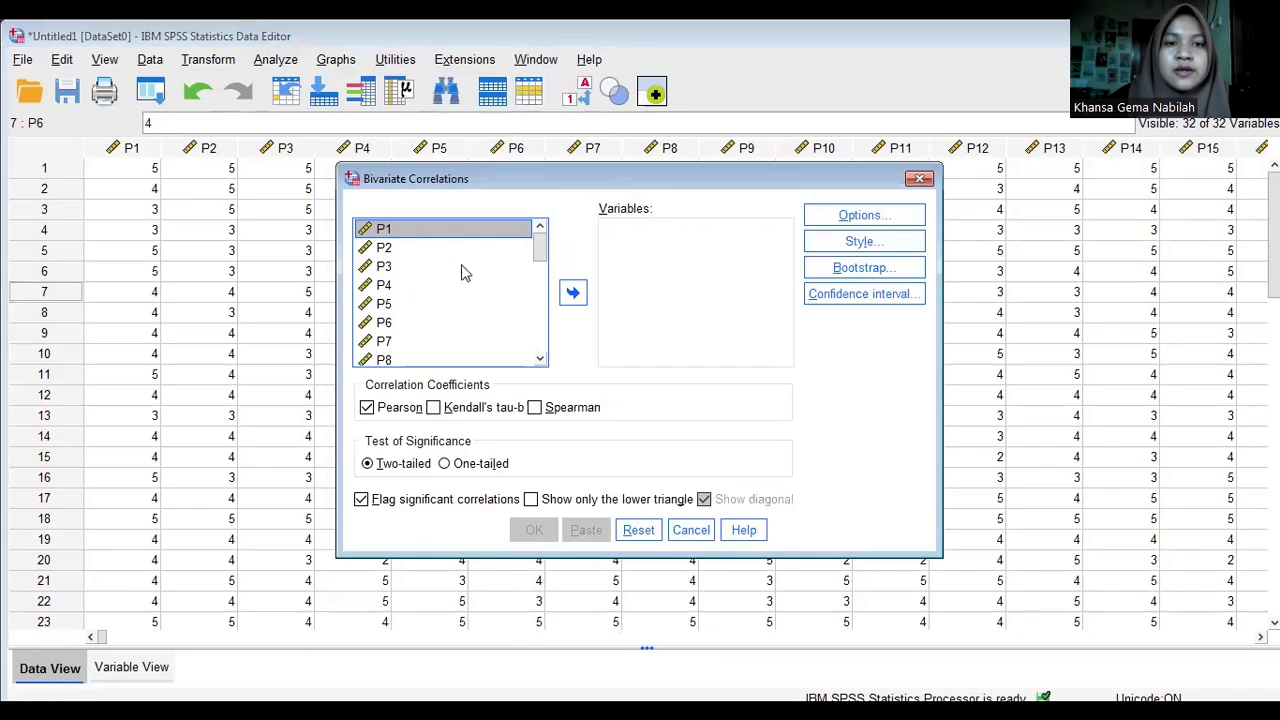
{"action": "left_click_drag", "start_coordinate": [546, 255], "coordinate": [537, 388]}
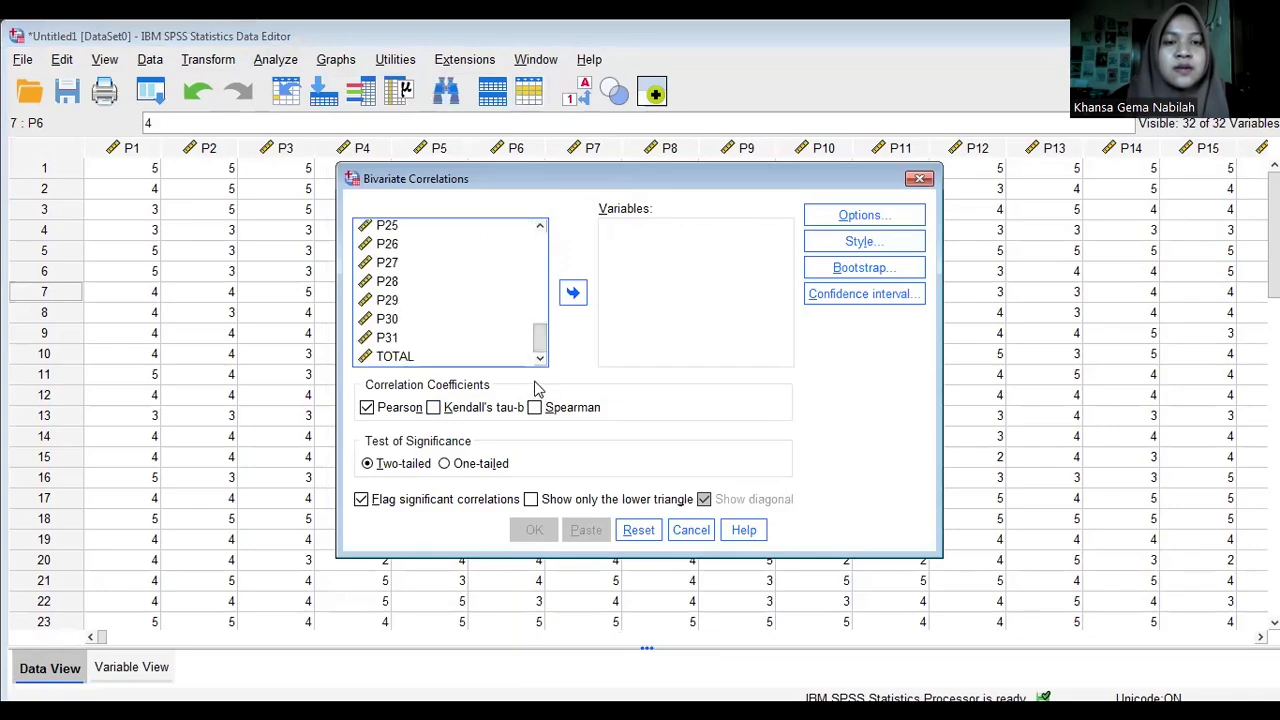
{"action": "key", "text": "ctrl+a"}
{"action": "left_click", "coordinate": [573, 292]}
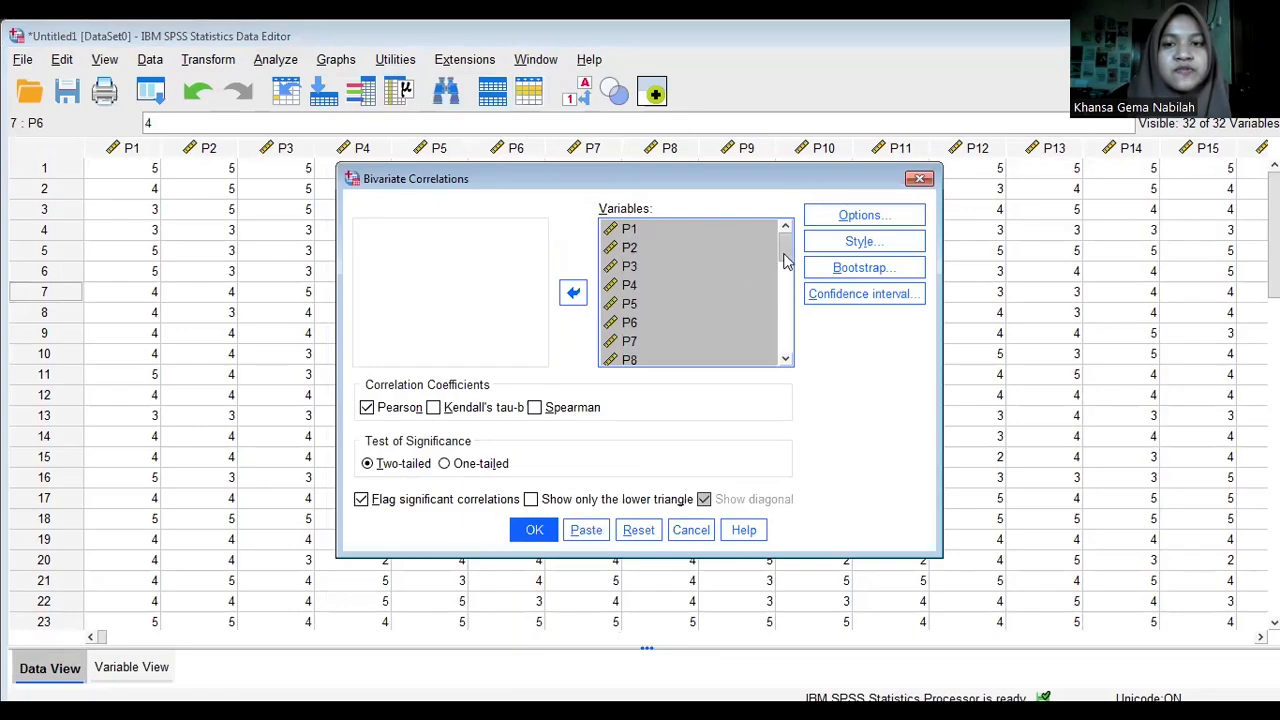
{"action": "left_click_drag", "start_coordinate": [786, 259], "coordinate": [766, 206]}
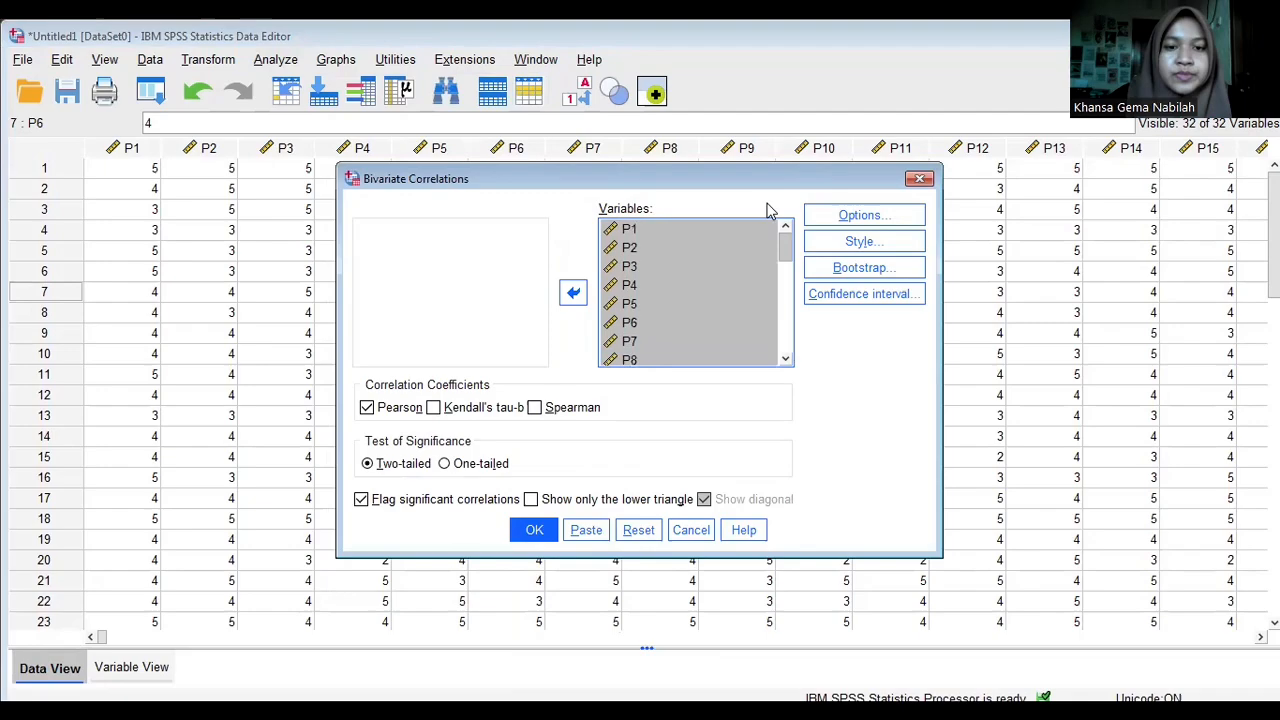
{"action": "left_click", "coordinate": [534, 533]}
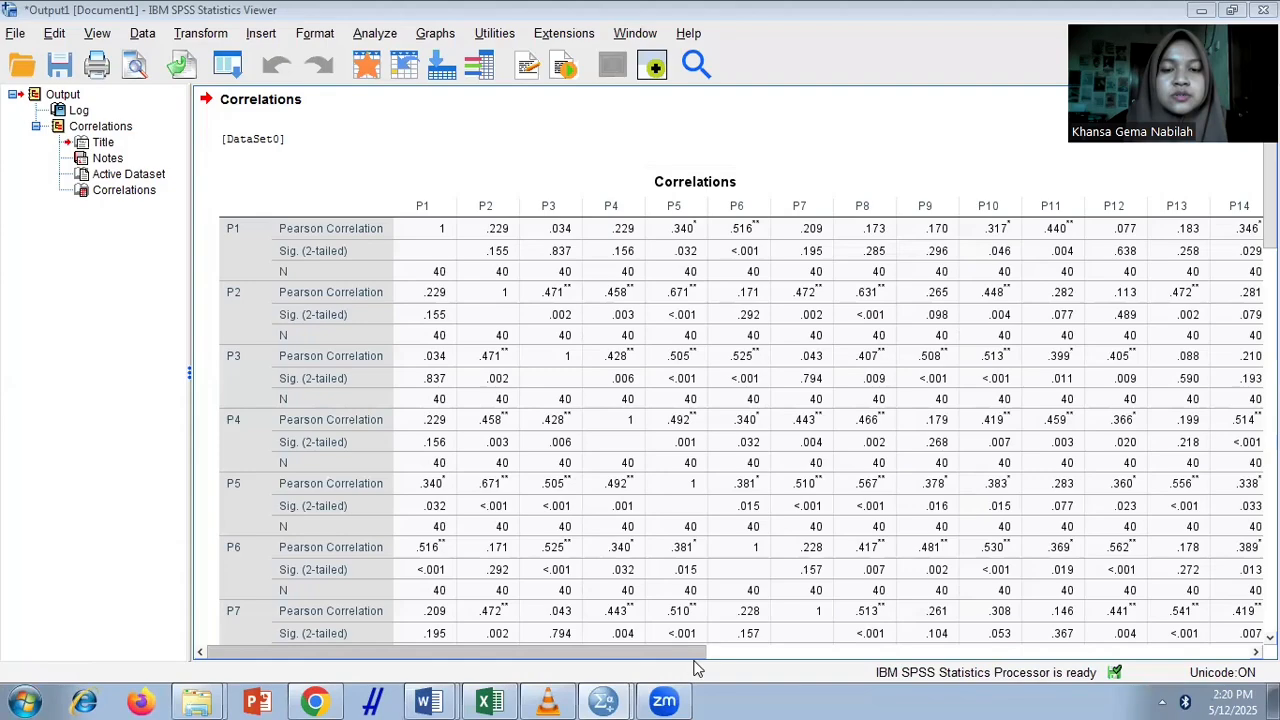
- Examine the full Correlations output table, especially each item's Pearson correlation and significance in the TOTAL row and column
{"action": "left_click_drag", "start_coordinate": [676, 652], "coordinate": [606, 672]}
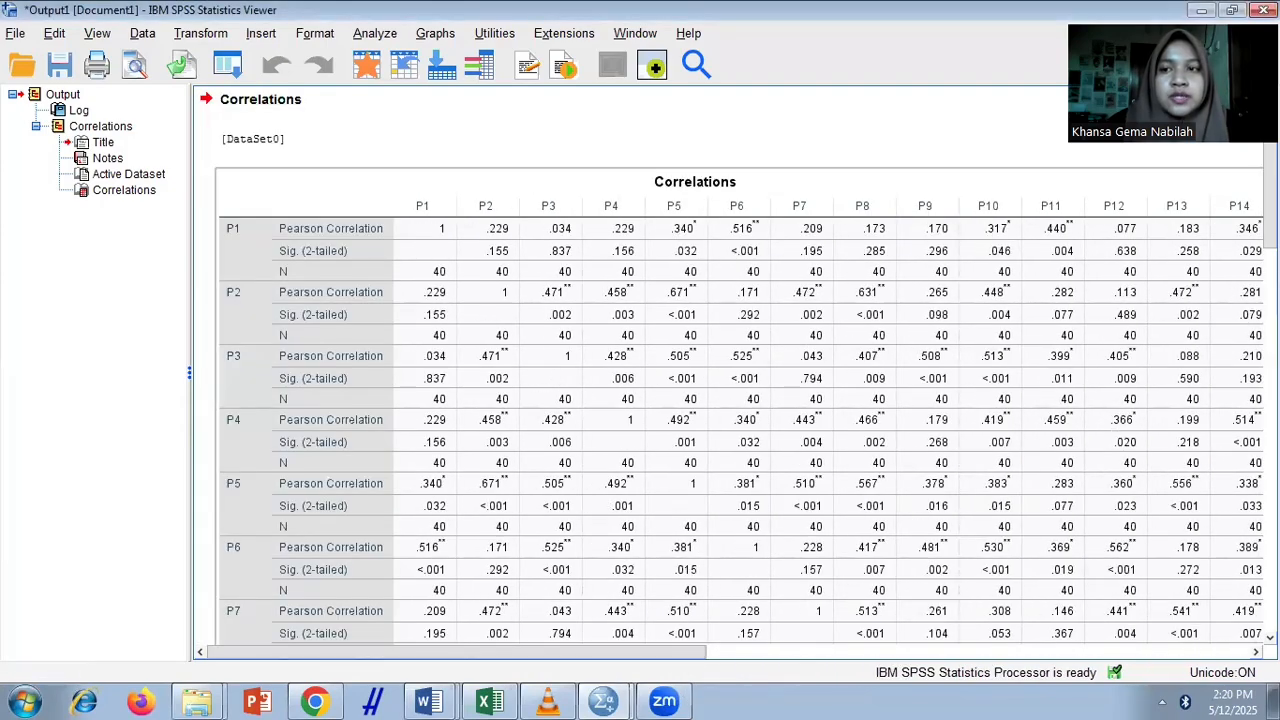
{"action": "scroll", "coordinate": [740, 370], "scroll_direction": "down", "scroll_amount": 6}
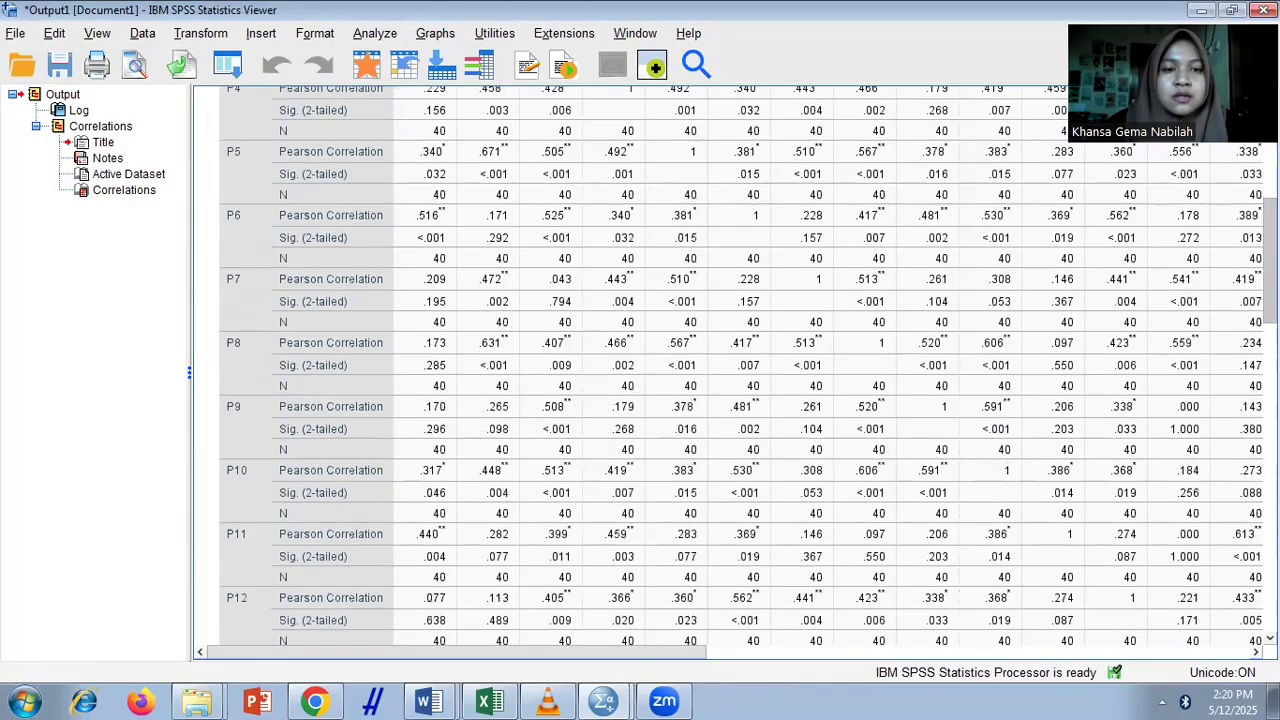
{"action": "scroll", "coordinate": [740, 370], "scroll_direction": "down", "scroll_amount": 15}
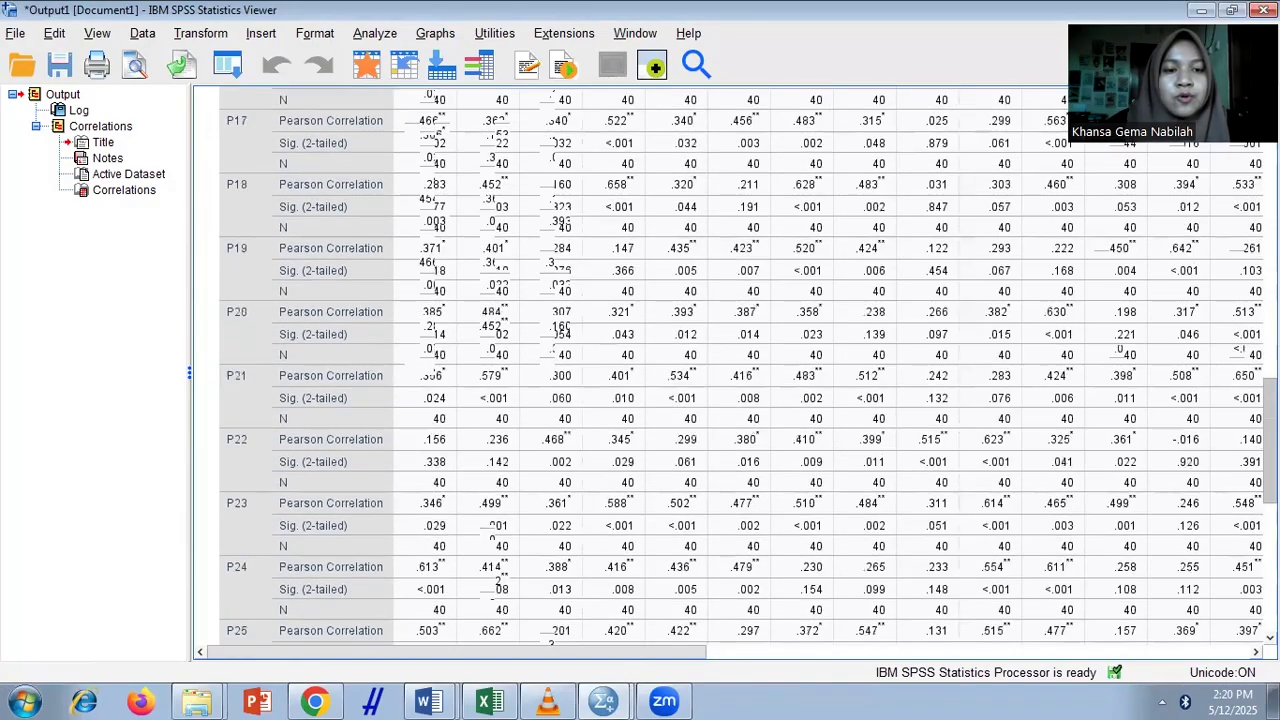
{"action": "scroll", "coordinate": [740, 370], "scroll_direction": "down", "scroll_amount": 10}
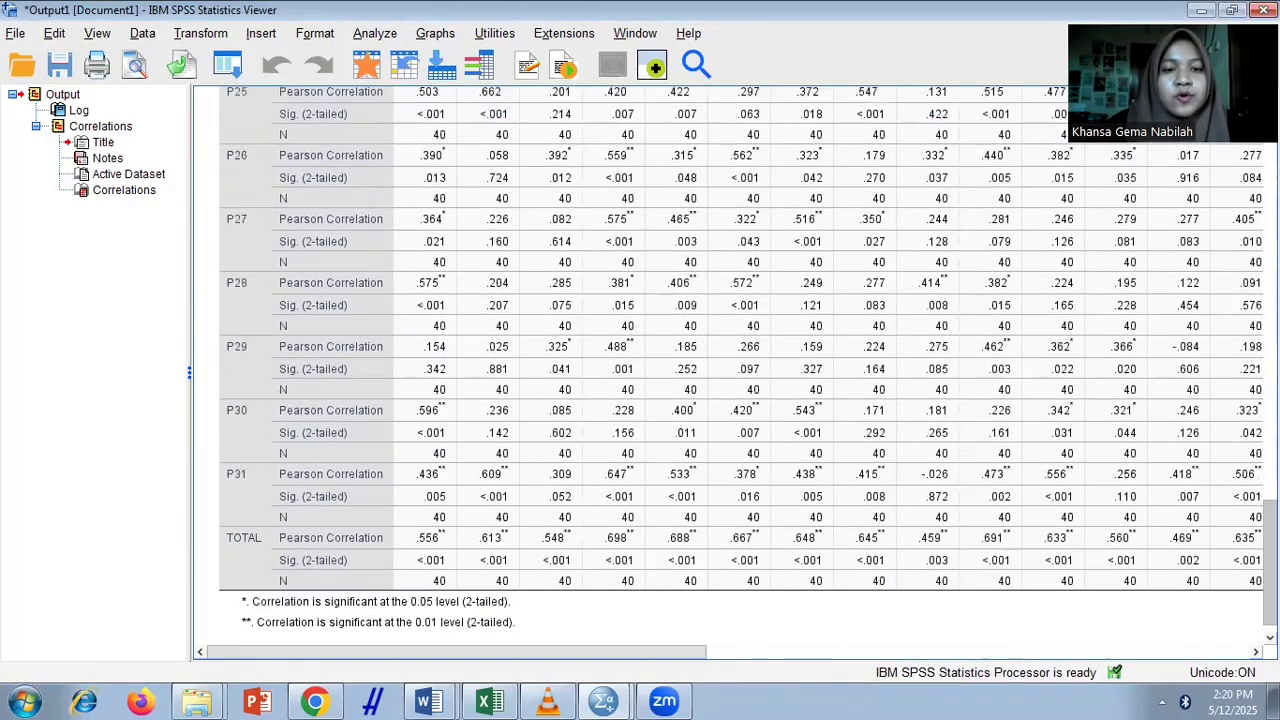
{"action": "left_click", "coordinate": [949, 651]}
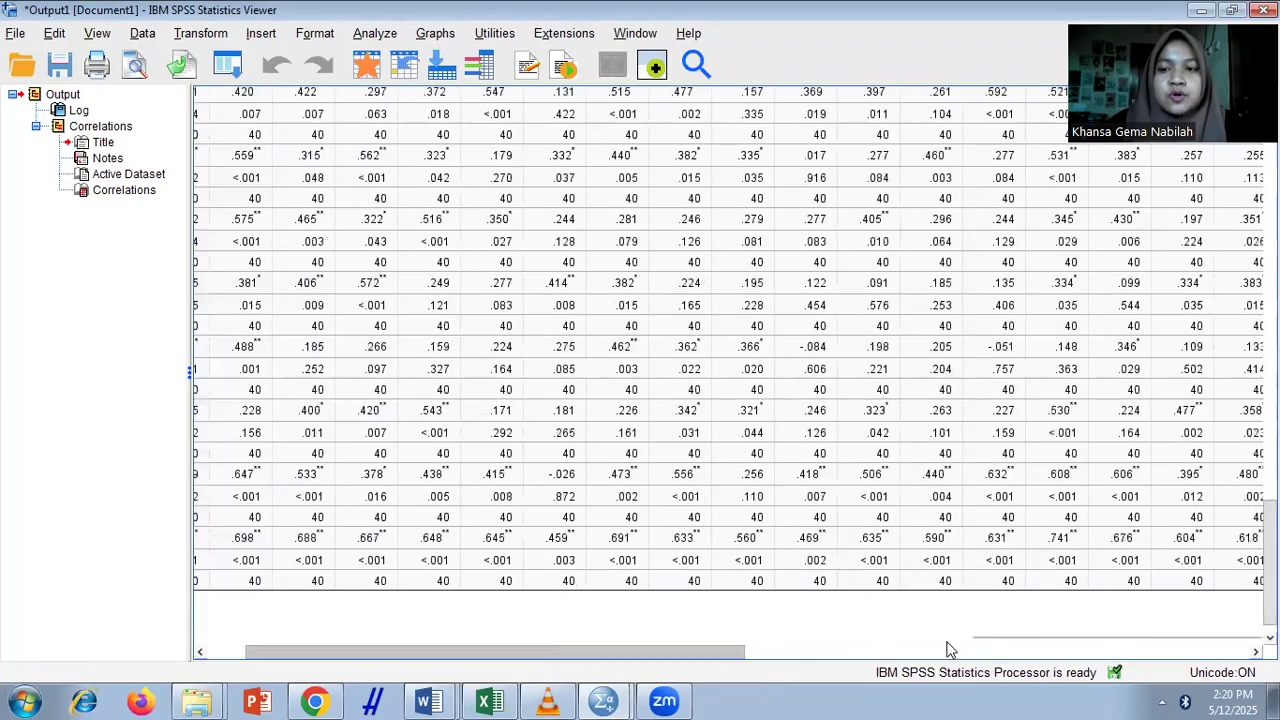
{"action": "scroll", "coordinate": [1240, 287], "scroll_direction": "up", "scroll_amount": 20}
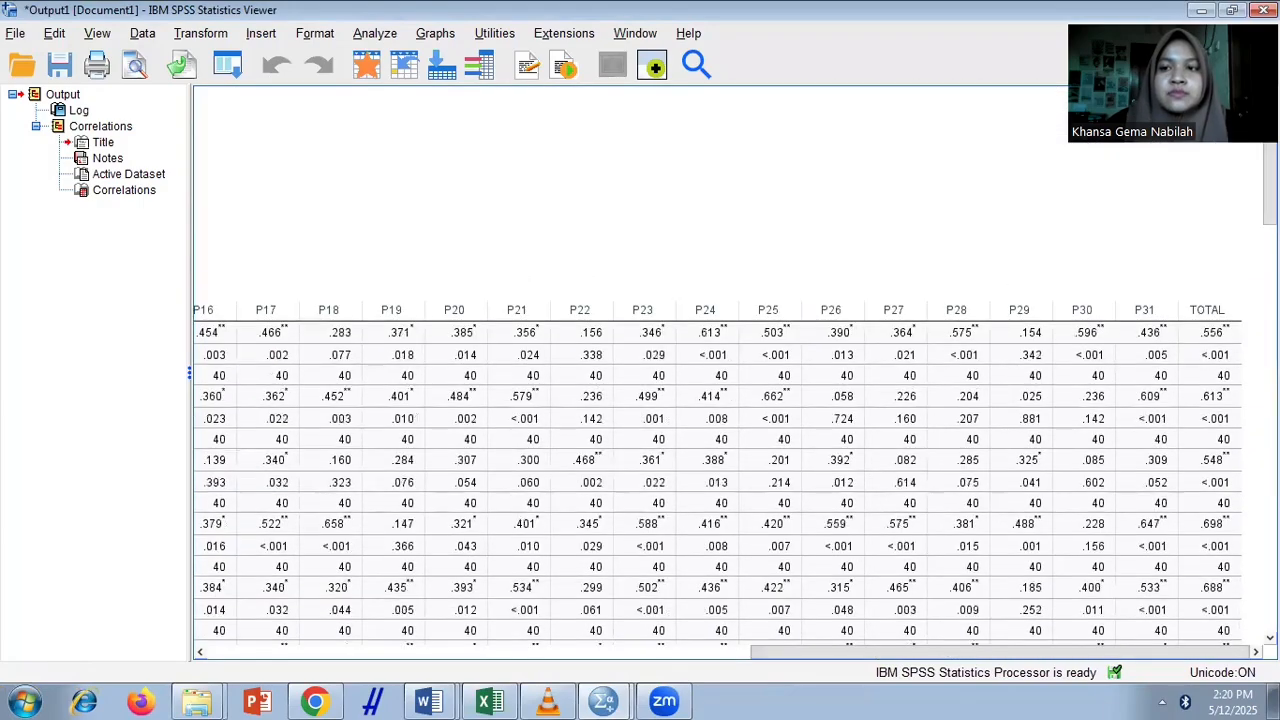
{"action": "scroll", "coordinate": [988, 655], "scroll_direction": "down", "scroll_amount": 20}
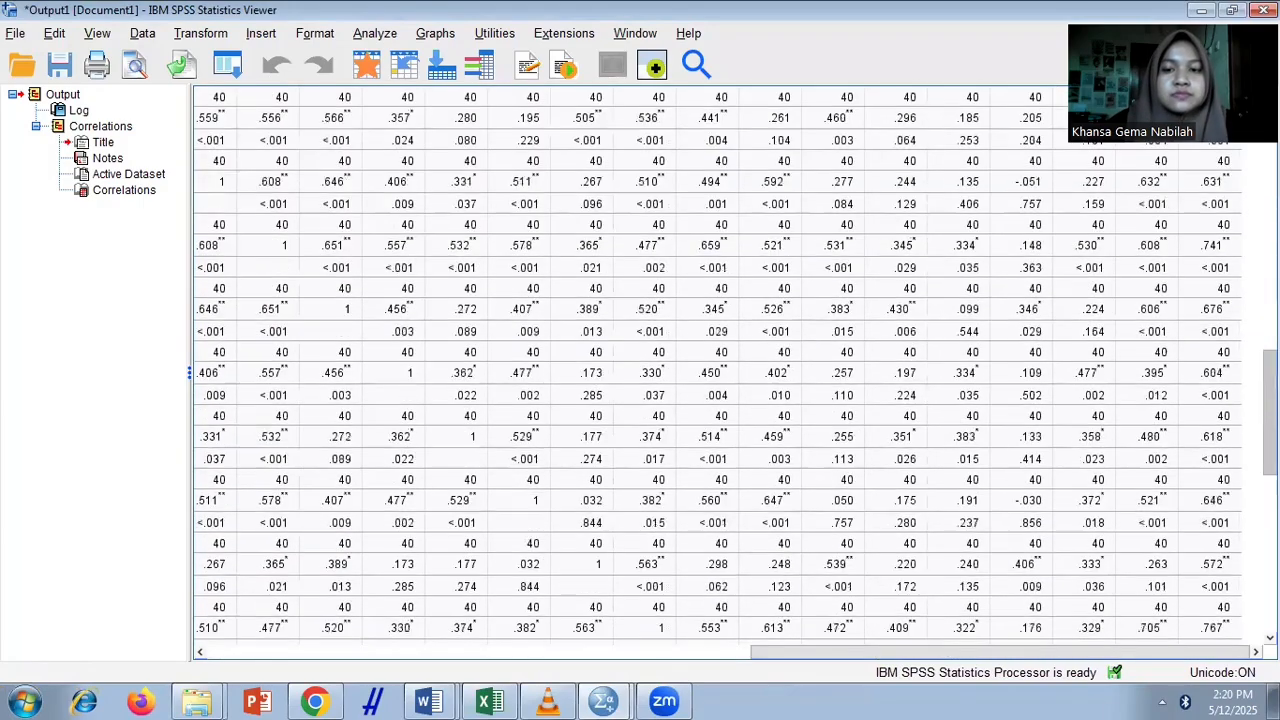
{"action": "left_click_drag", "start_coordinate": [988, 655], "coordinate": [446, 655]}
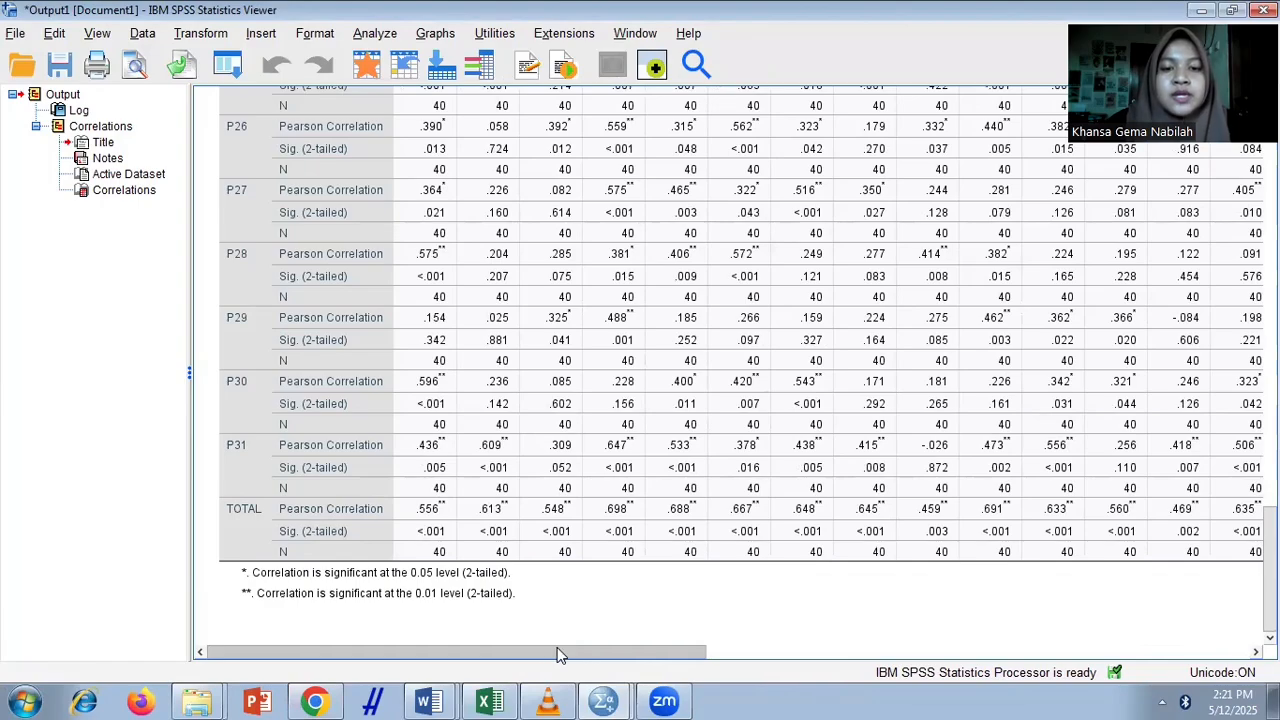
{"action": "left_click_drag", "start_coordinate": [540, 651], "coordinate": [939, 649]}
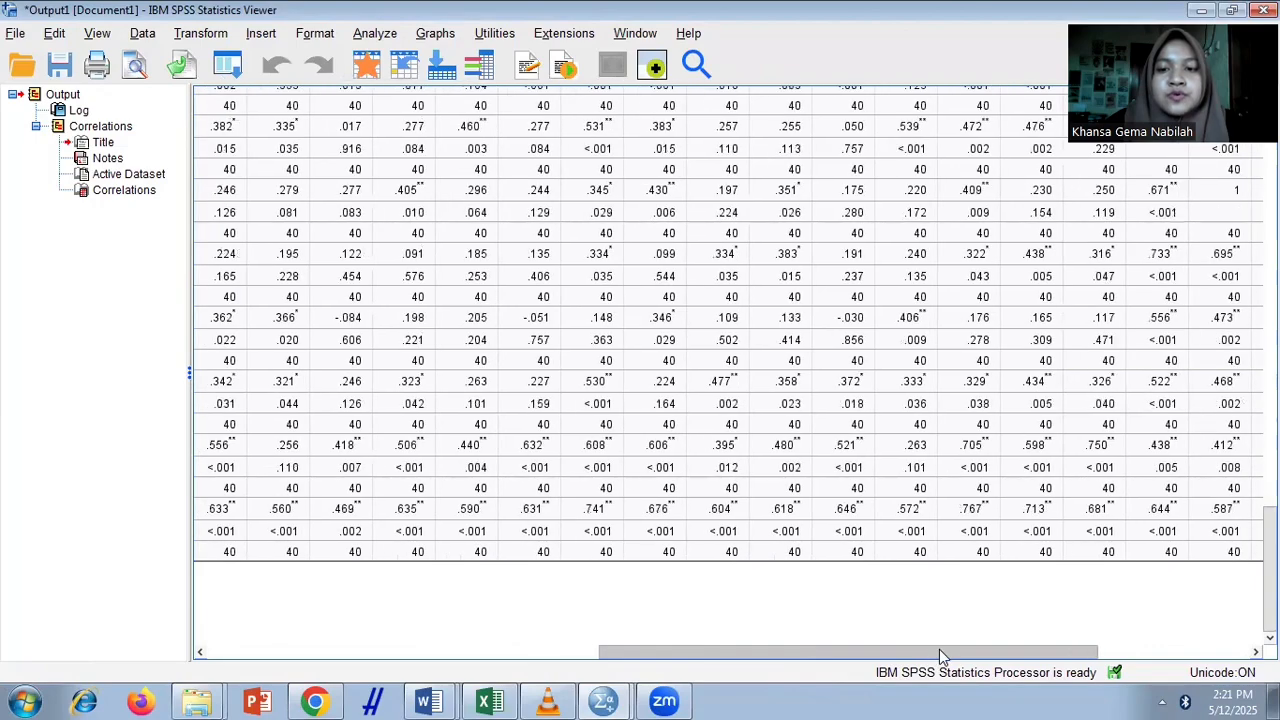
{"action": "left_click_drag", "start_coordinate": [785, 651], "coordinate": [387, 651]}
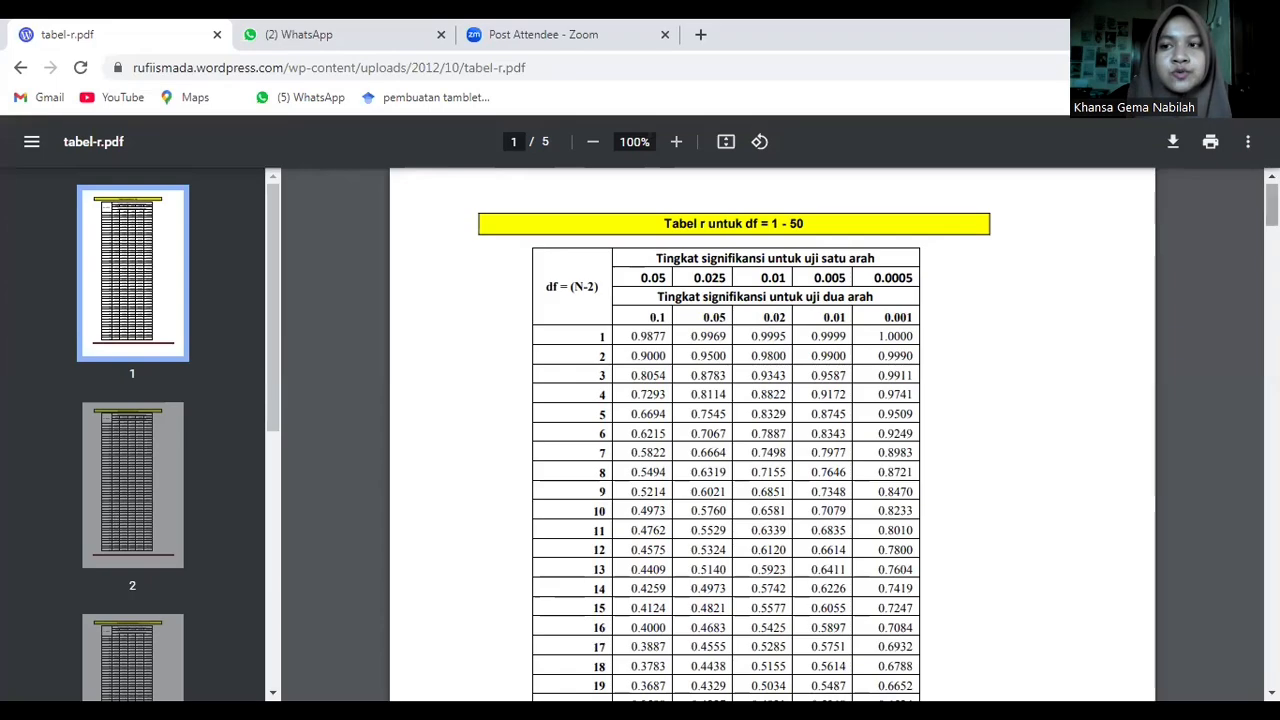
- Switch to the browser and look up the critical r values in tabel-r.pdf by degrees of freedom (N-2) and significance level
{"action": "left_click_drag", "start_coordinate": [1272, 205], "coordinate": [1272, 233]}
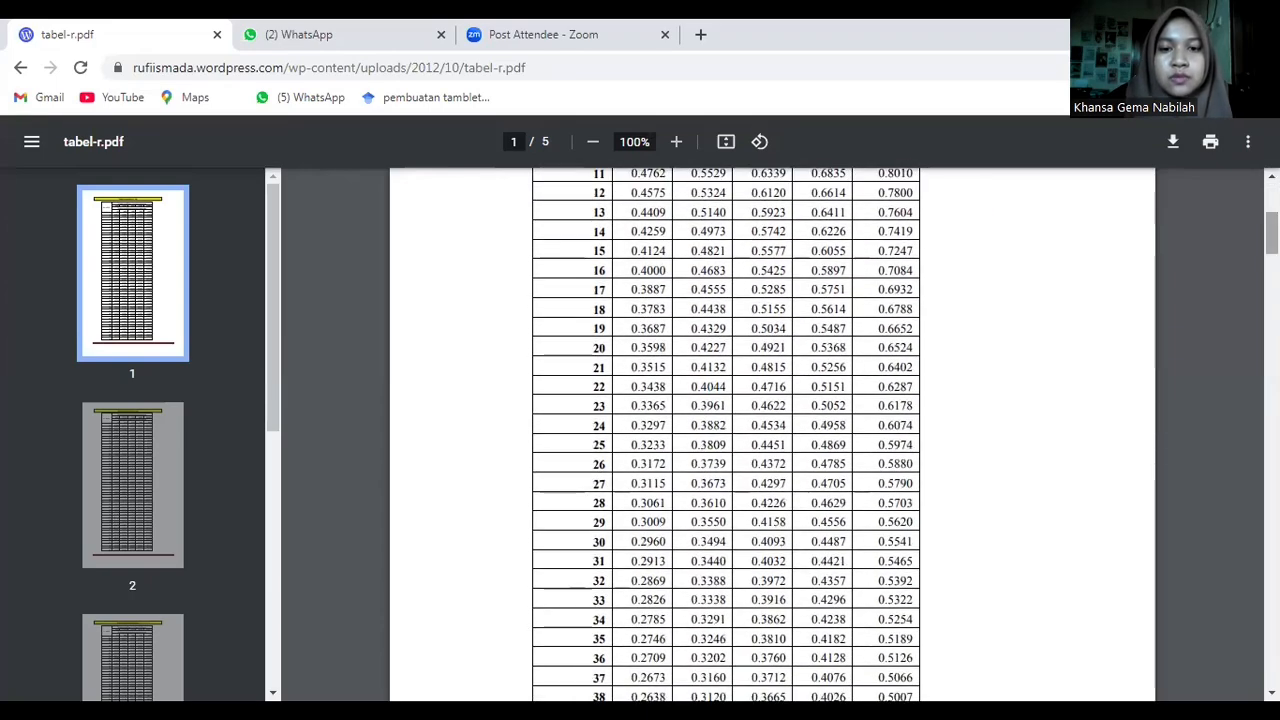
{"action": "left_click_drag", "start_coordinate": [1272, 233], "coordinate": [1272, 242]}
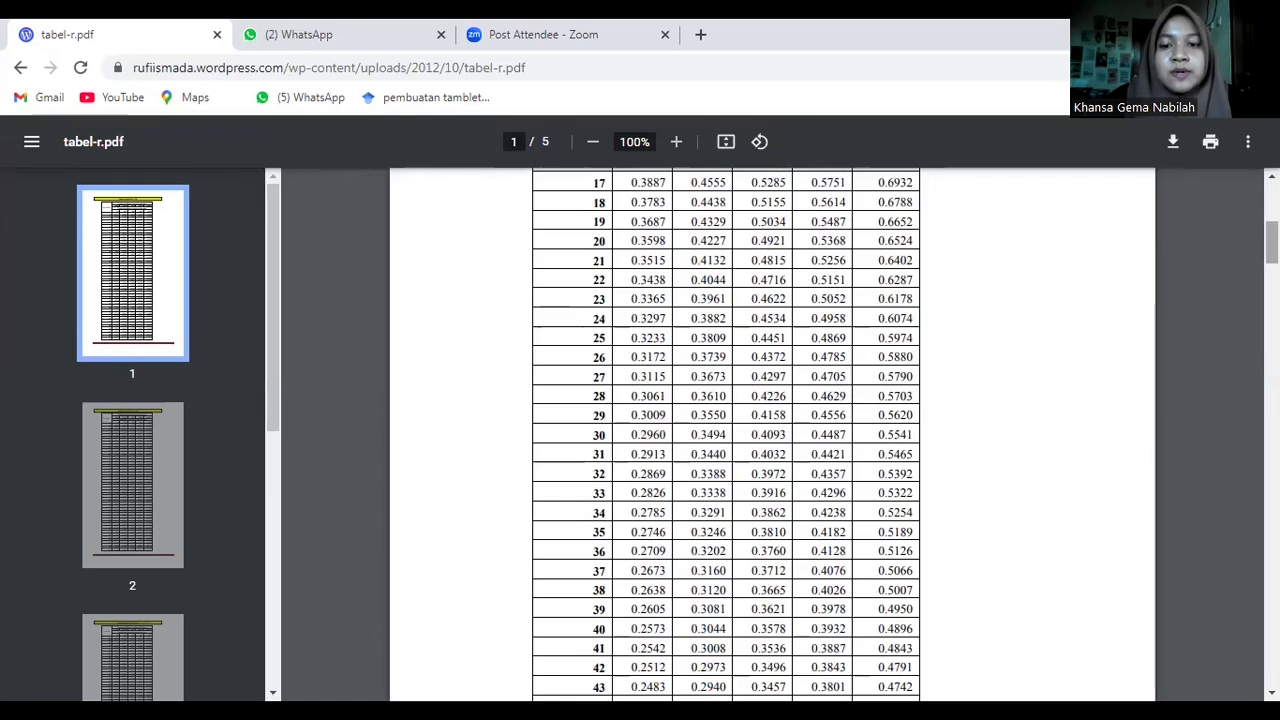
{"action": "left_click_drag", "start_coordinate": [1272, 243], "coordinate": [1272, 203]}
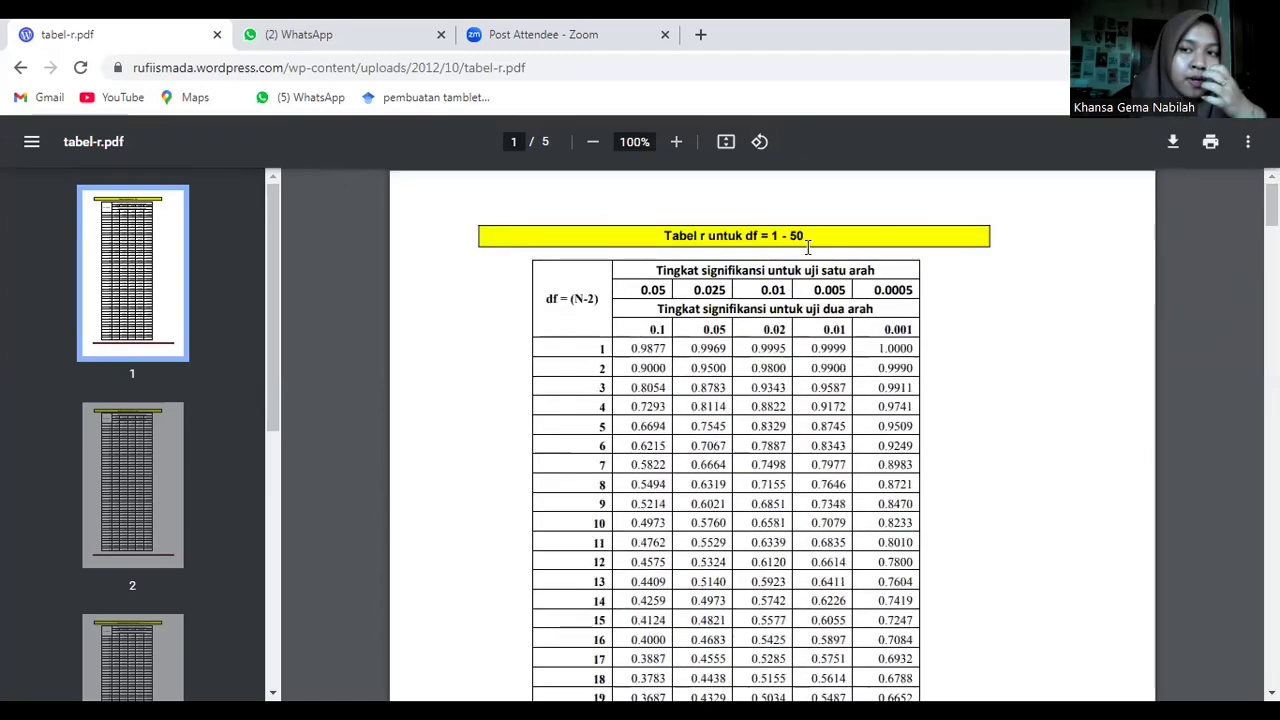
{"action": "left_click_drag", "start_coordinate": [1272, 211], "coordinate": [1272, 246]}
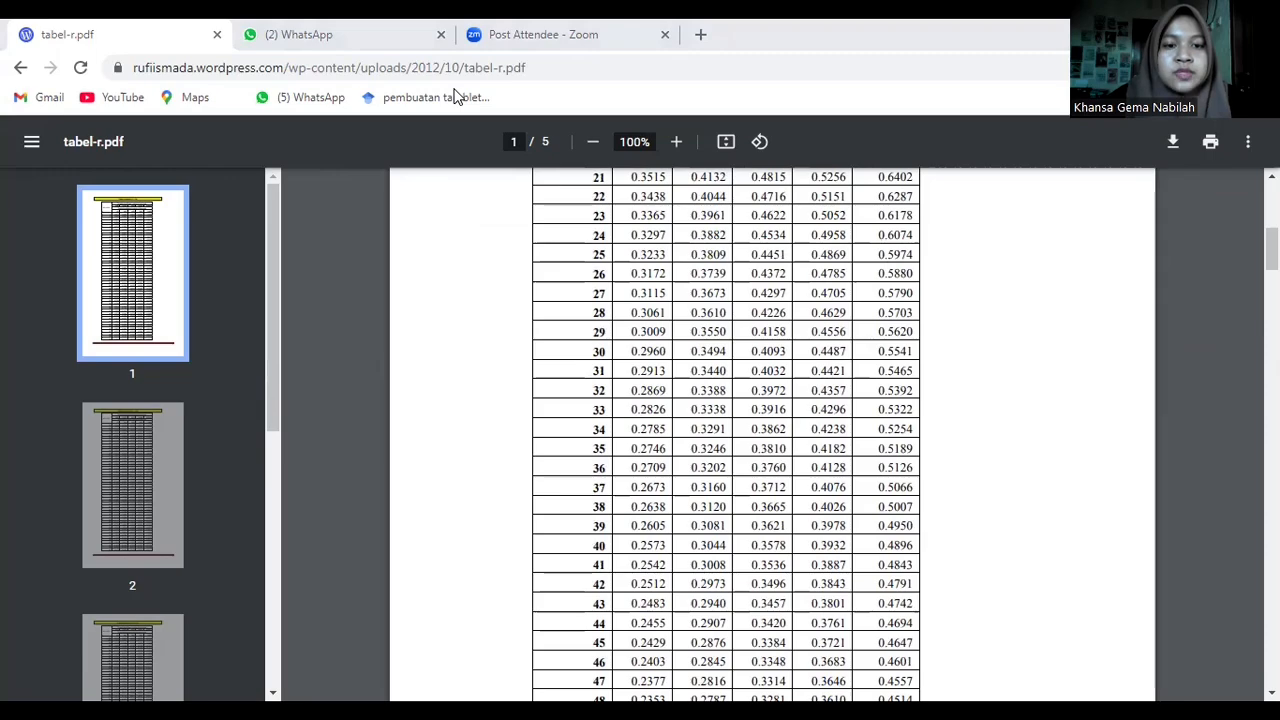
- Switch back to the SPSS output and check the Pearson correlations and significance values along the TOTAL row against the r table
{"action": "key", "text": "alt+Tab"}
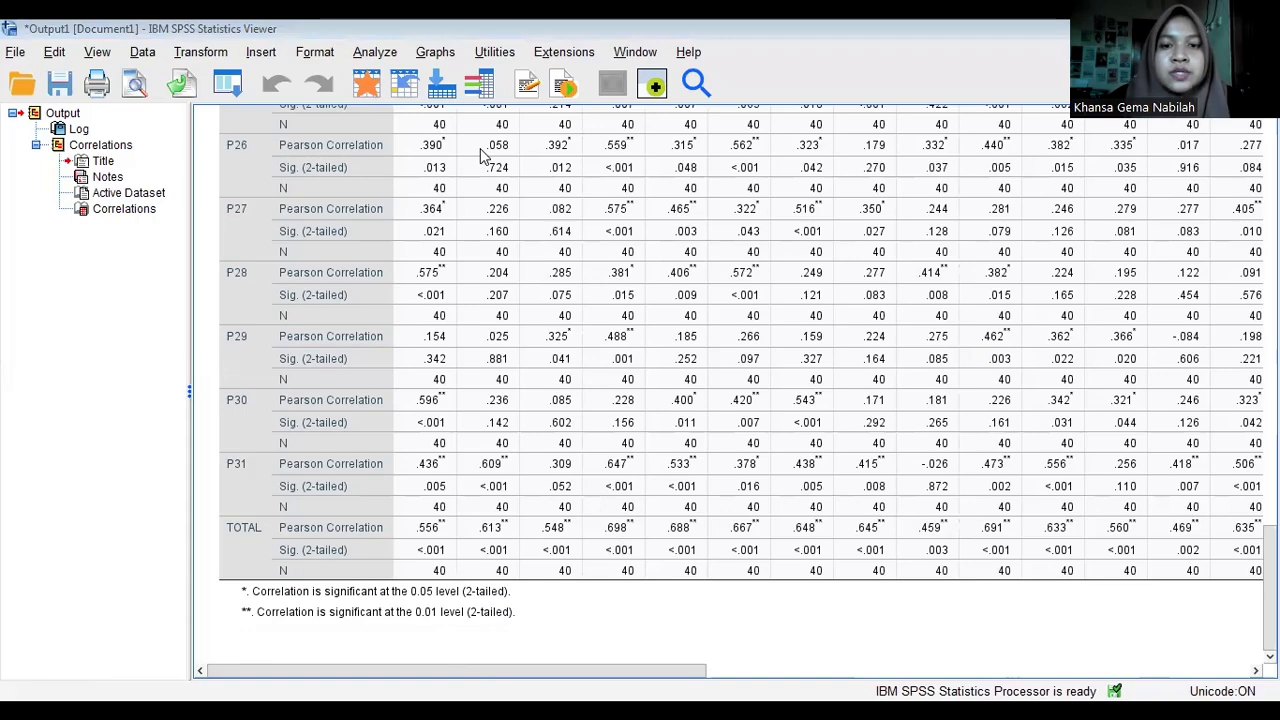
{"action": "key", "text": "alt+Tab"}
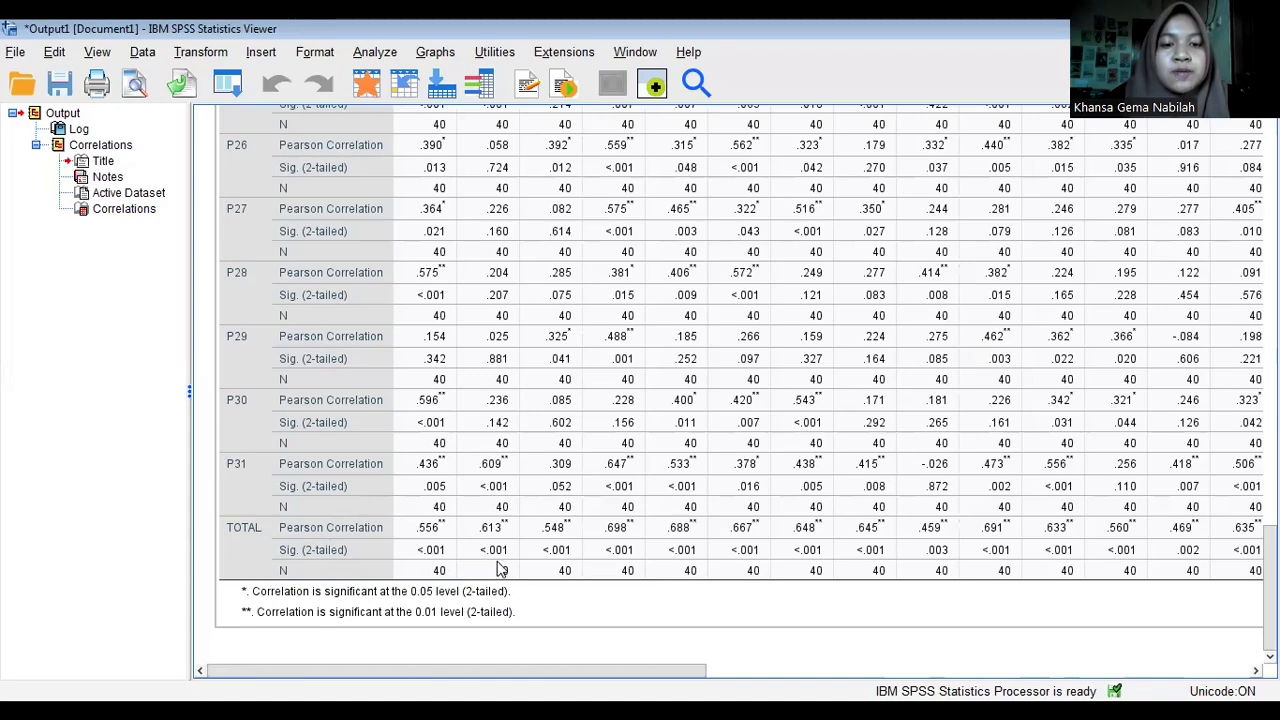
{"action": "scroll", "coordinate": [500, 585], "scroll_direction": "right", "scroll_amount": 1}
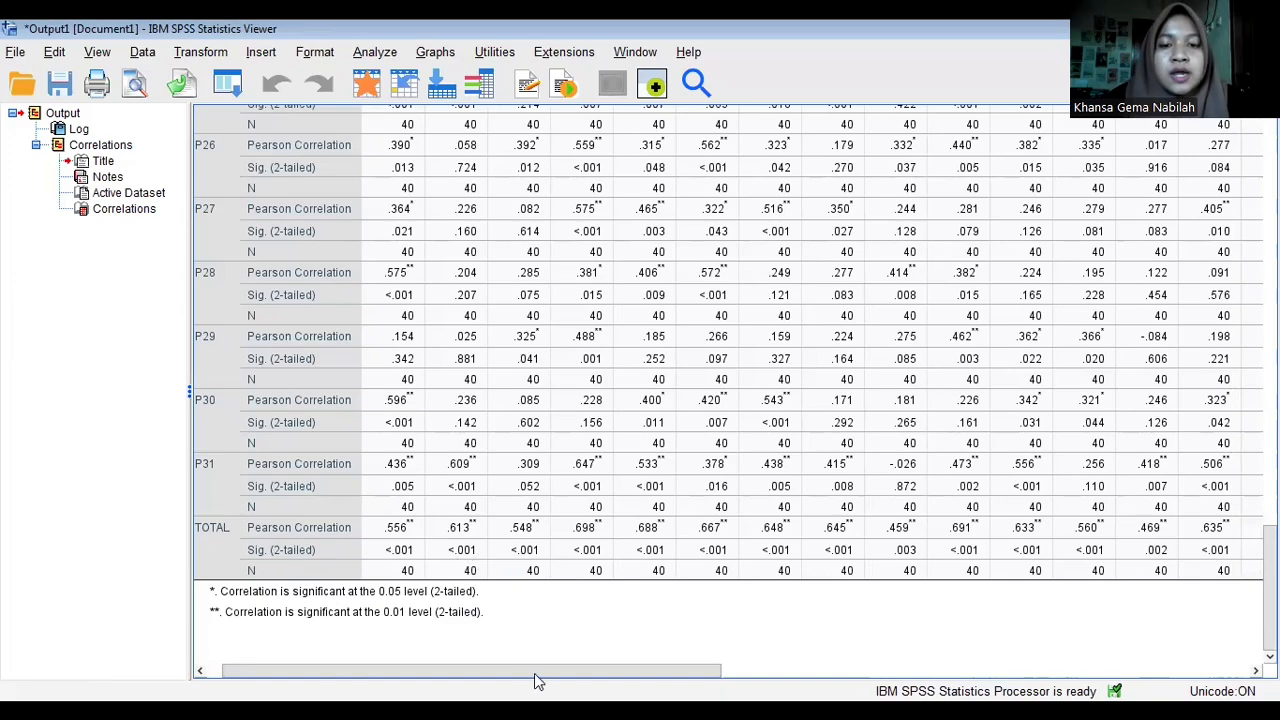
{"action": "left_click_drag", "start_coordinate": [533, 676], "coordinate": [1095, 668]}
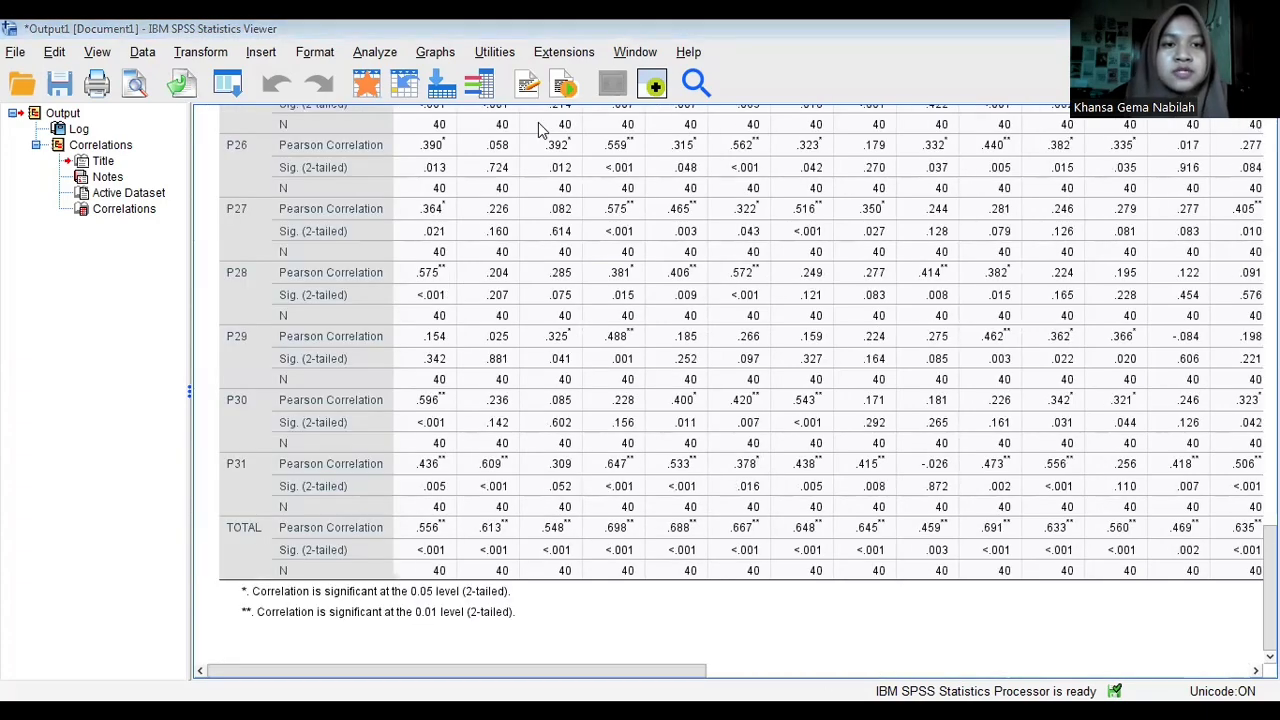
- Switch to the data editor, start a Reliability Analysis and add all variables, P1 to P31 and TOTAL, as items
{"action": "key", "text": "alt+Tab"}
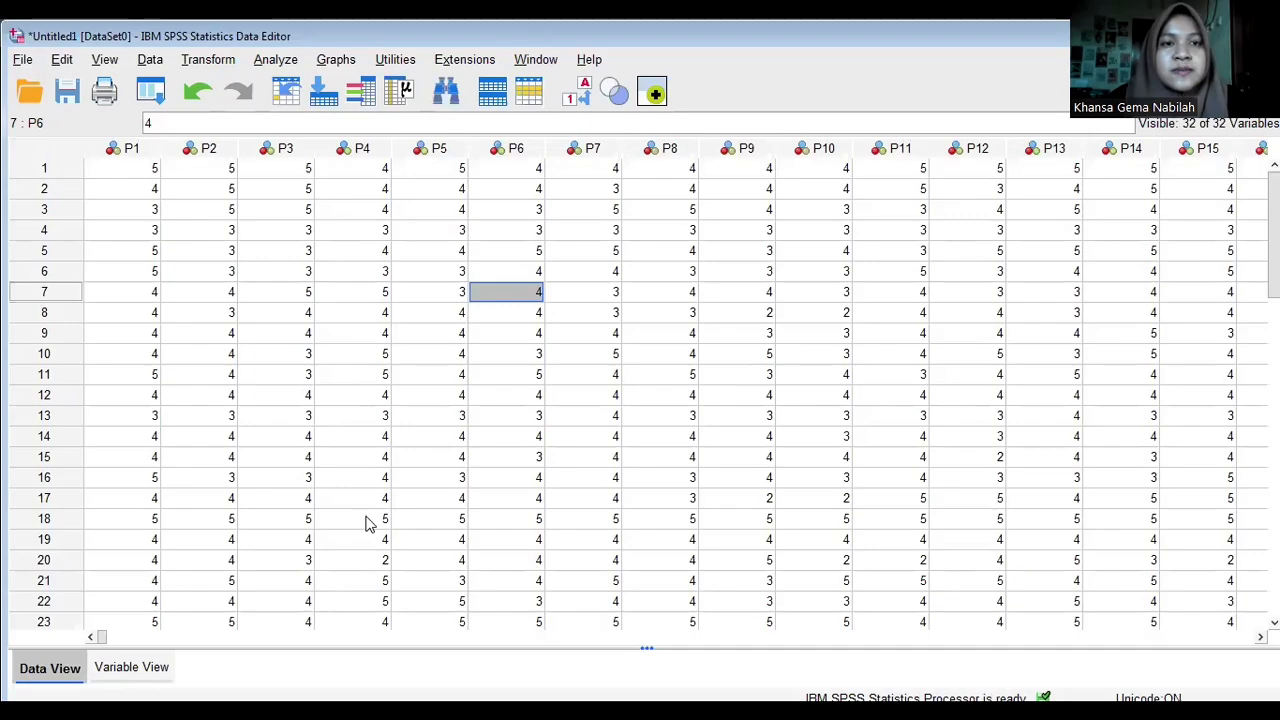
{"action": "left_click", "coordinate": [301, 61]}
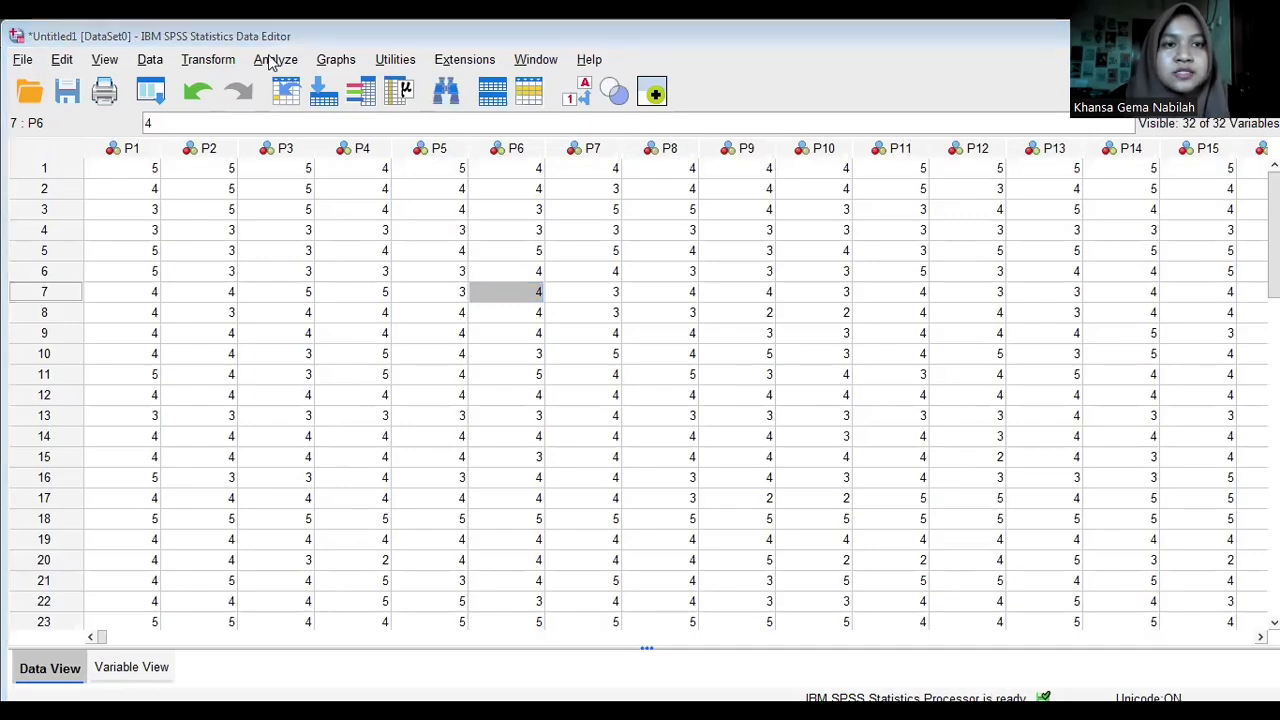
{"action": "left_click", "coordinate": [271, 61]}
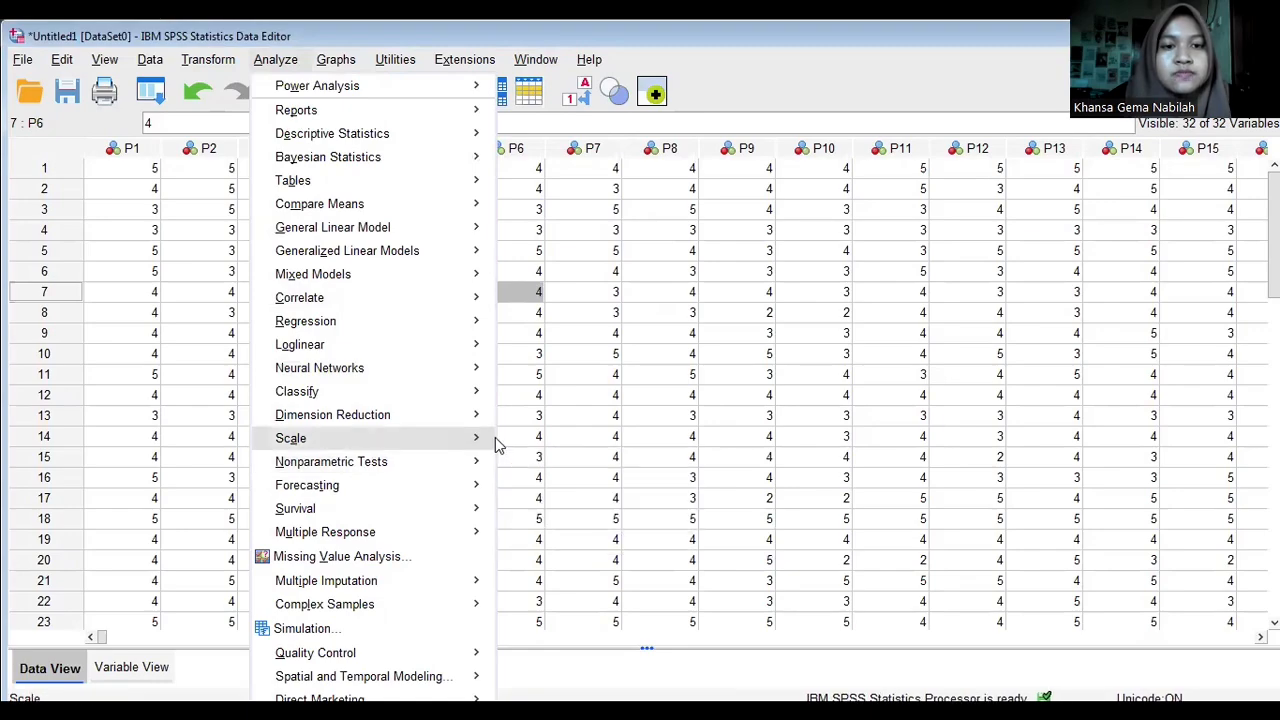
{"action": "mouse_move", "coordinate": [497, 444]}
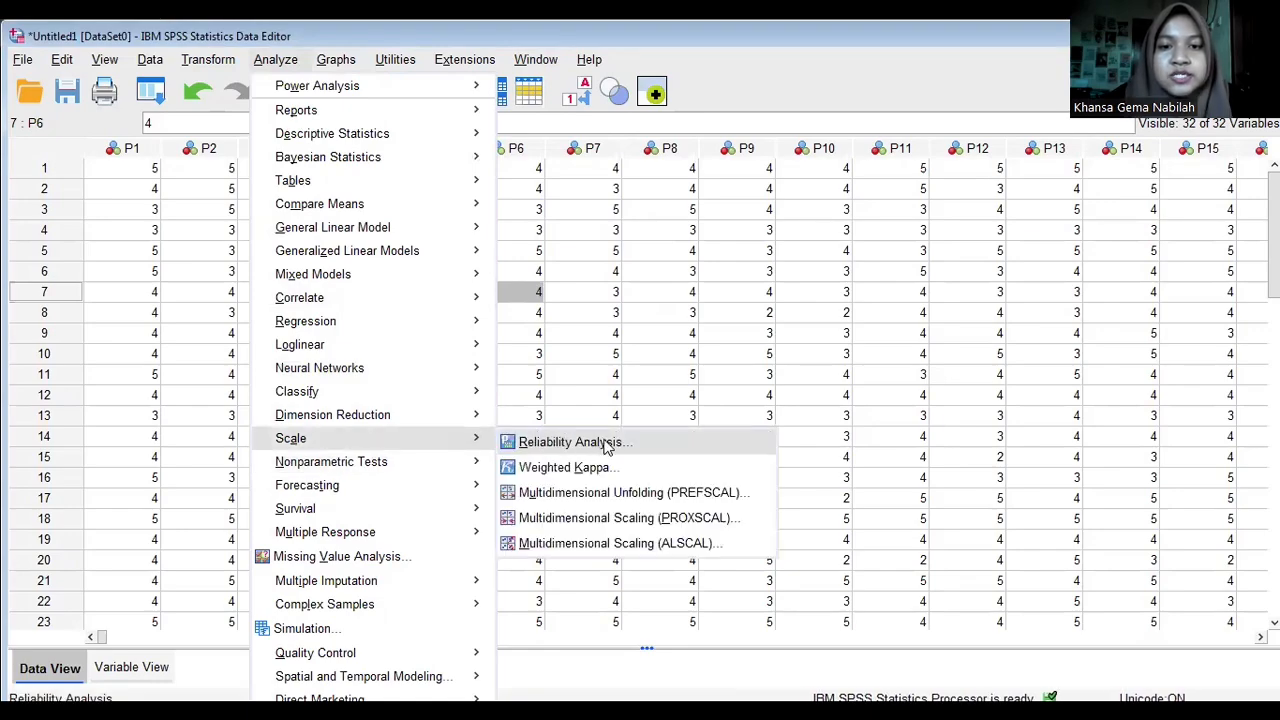
{"action": "left_click", "coordinate": [607, 447]}
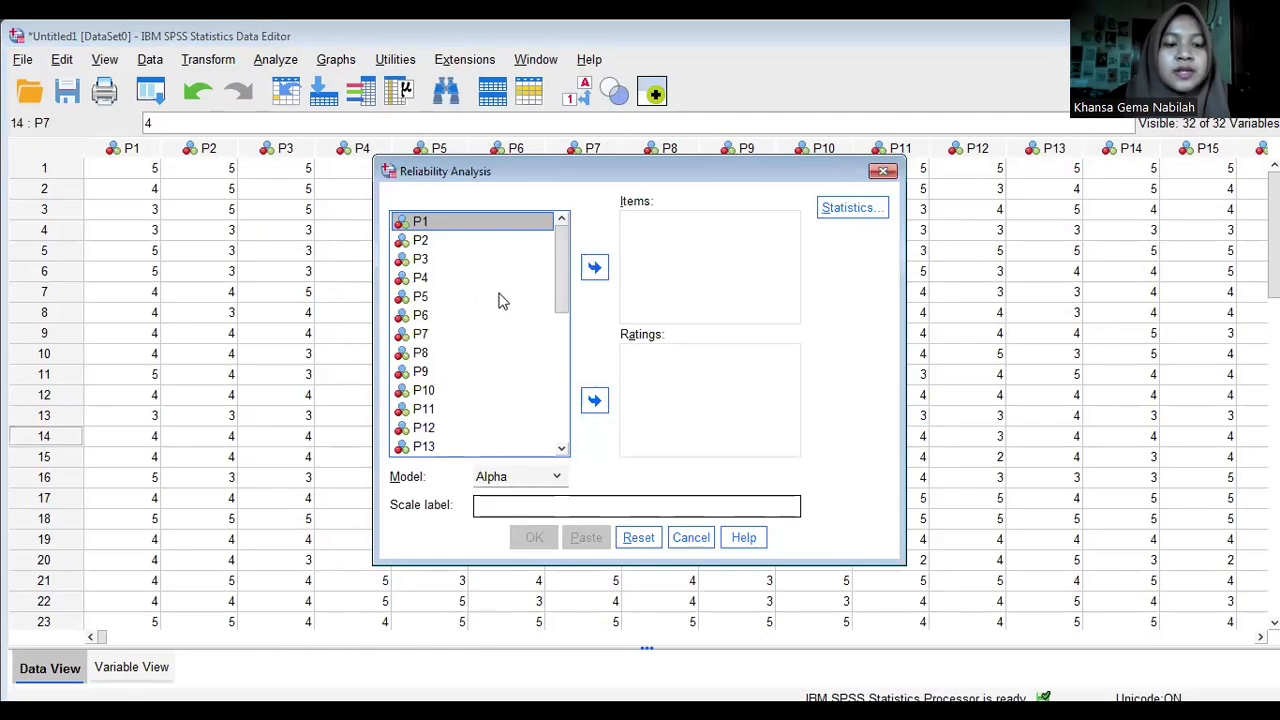
{"action": "key", "text": "ctrl+a"}
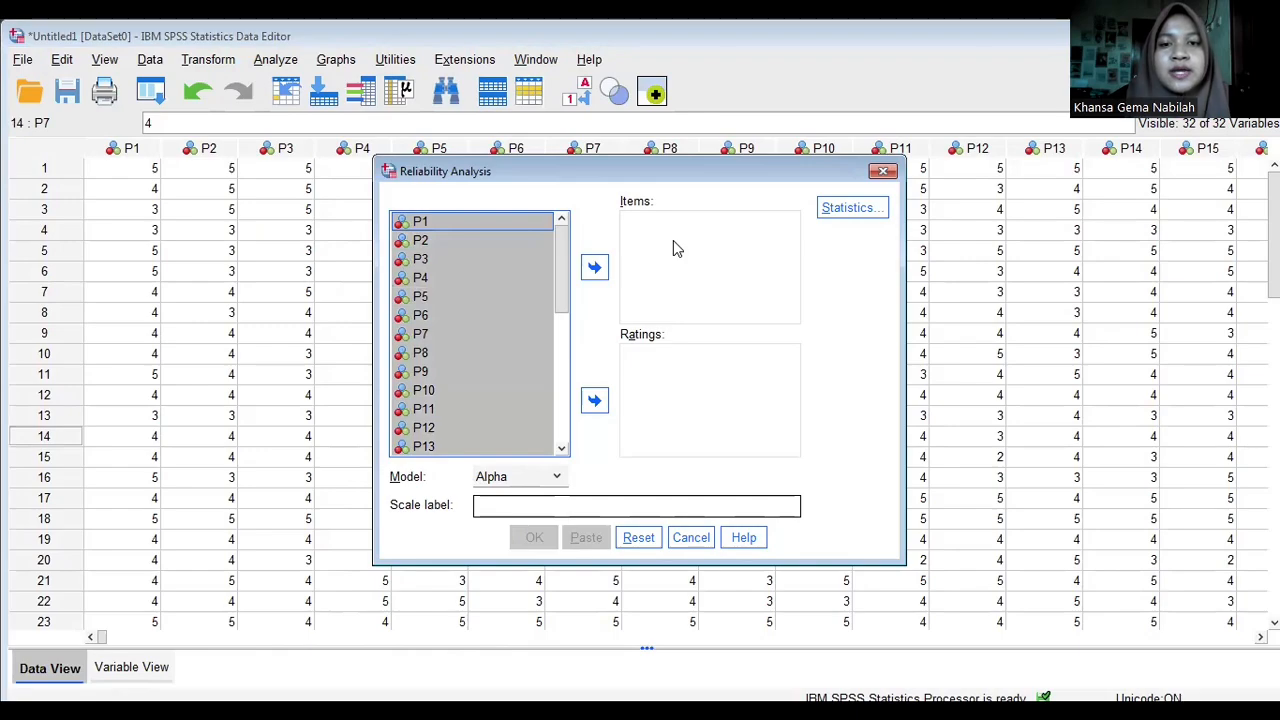
{"action": "left_click", "coordinate": [595, 268]}
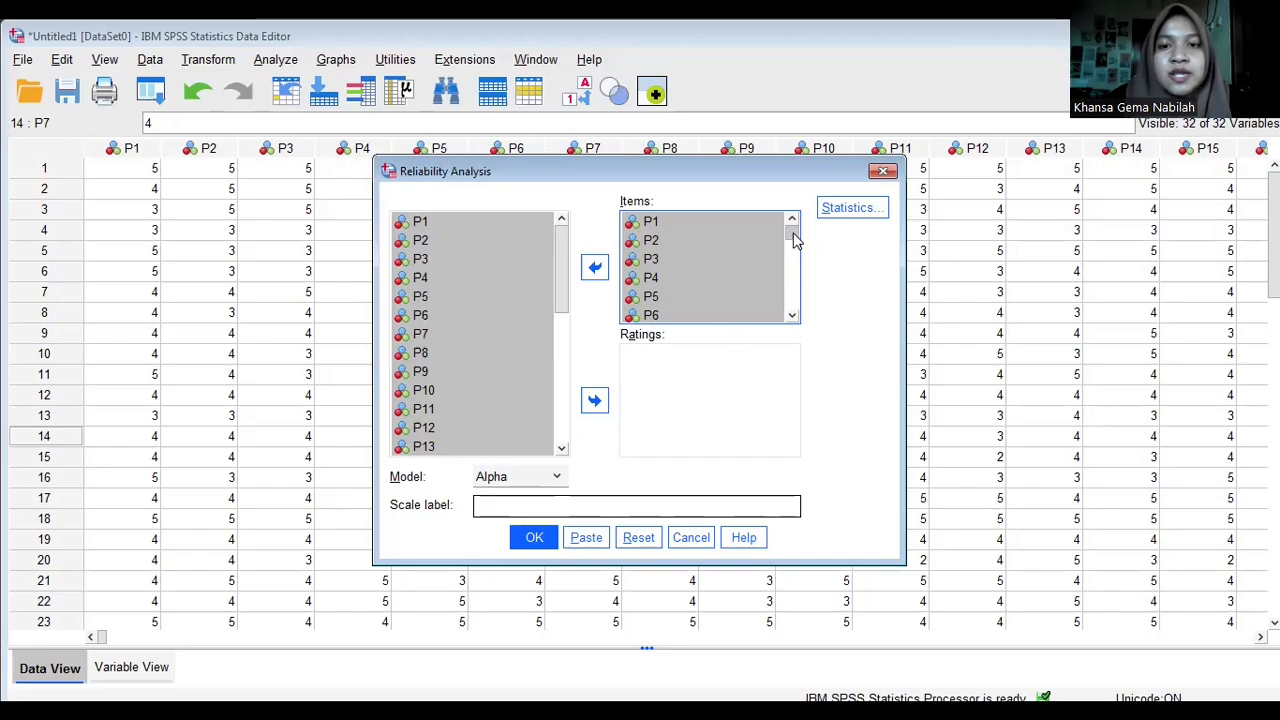
- Remove TOTAL from the reliability items and run the analysis on P1 to P31 with the Alpha model
{"action": "left_click_drag", "start_coordinate": [793, 238], "coordinate": [800, 340]}
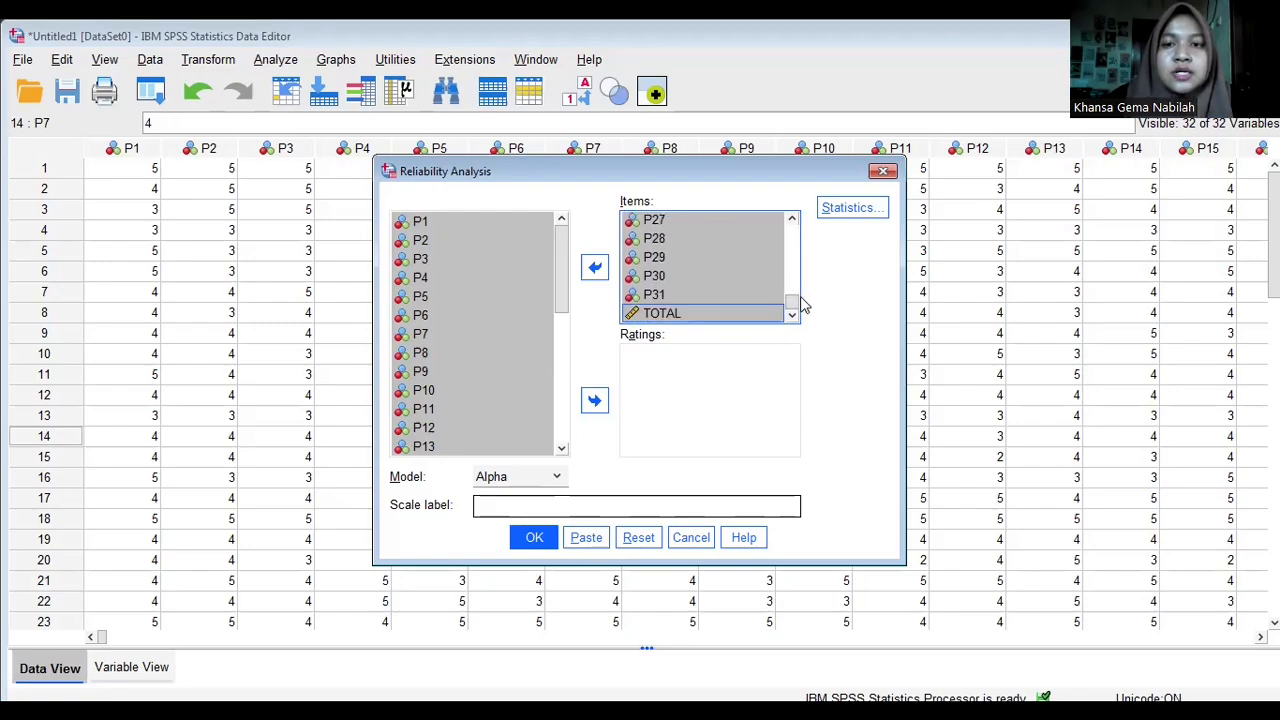
{"action": "left_click_drag", "start_coordinate": [793, 305], "coordinate": [805, 328]}
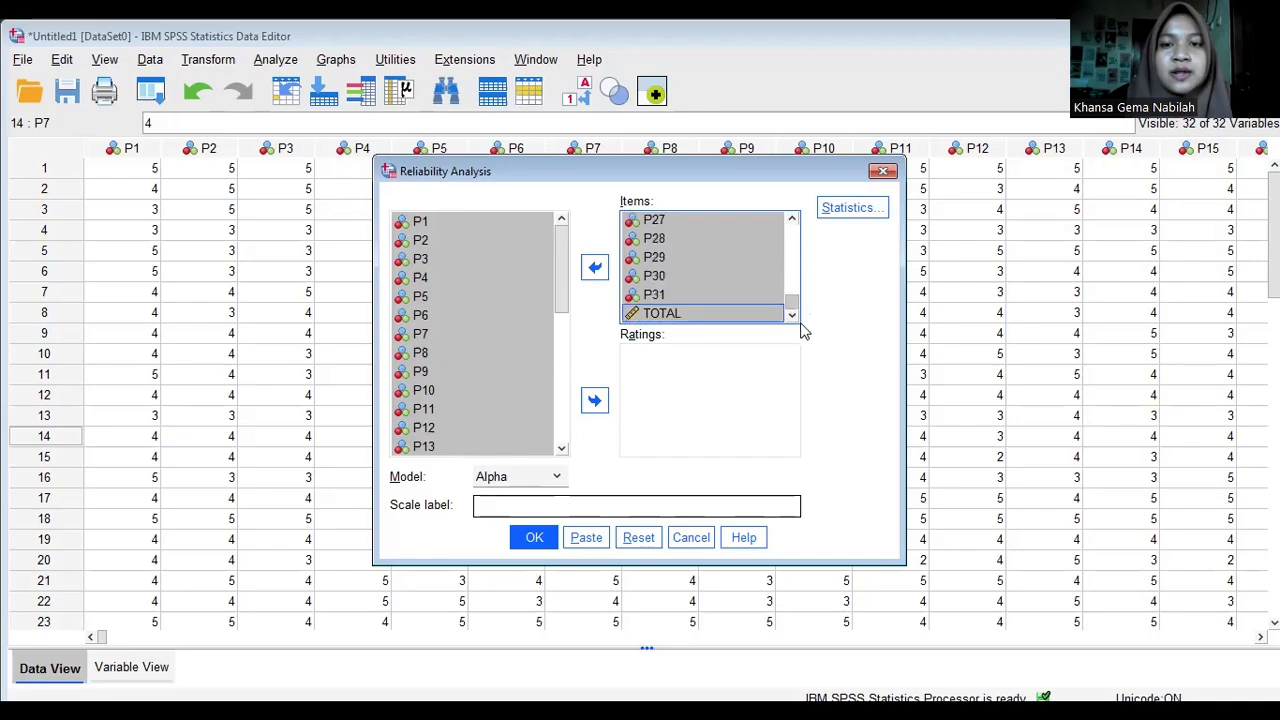
{"action": "left_click", "coordinate": [752, 314]}
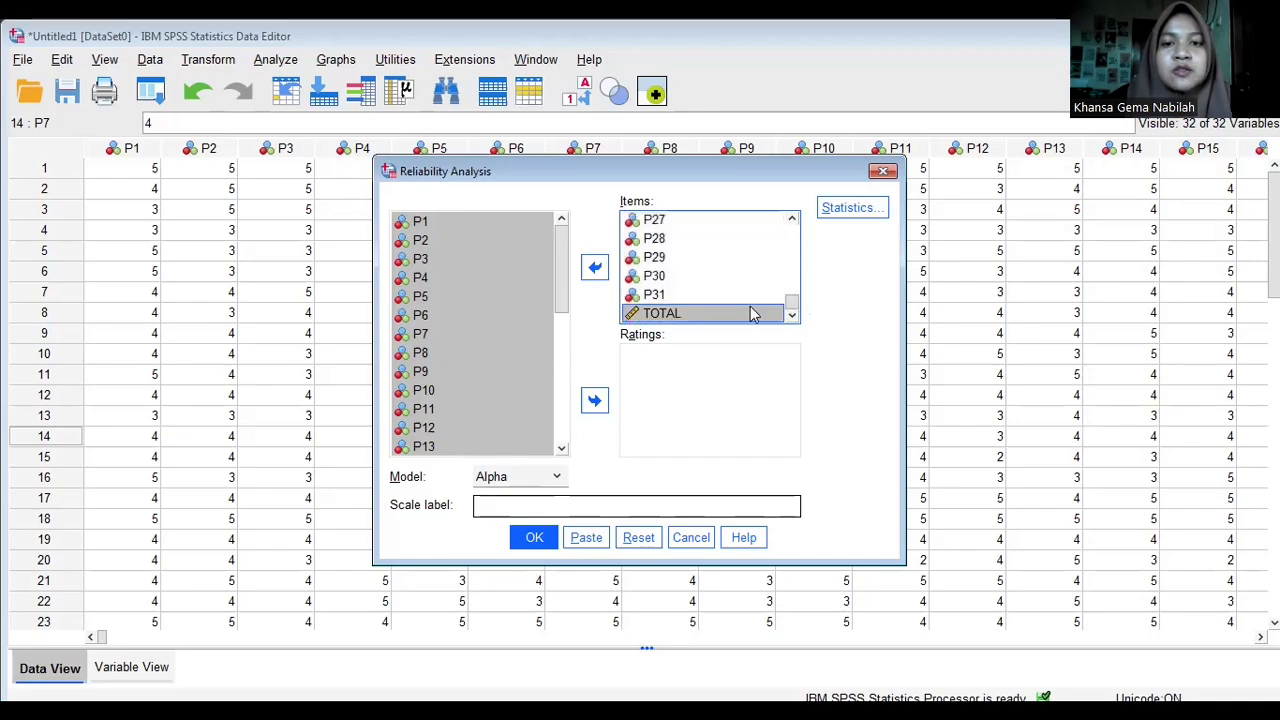
{"action": "left_click", "coordinate": [596, 272]}
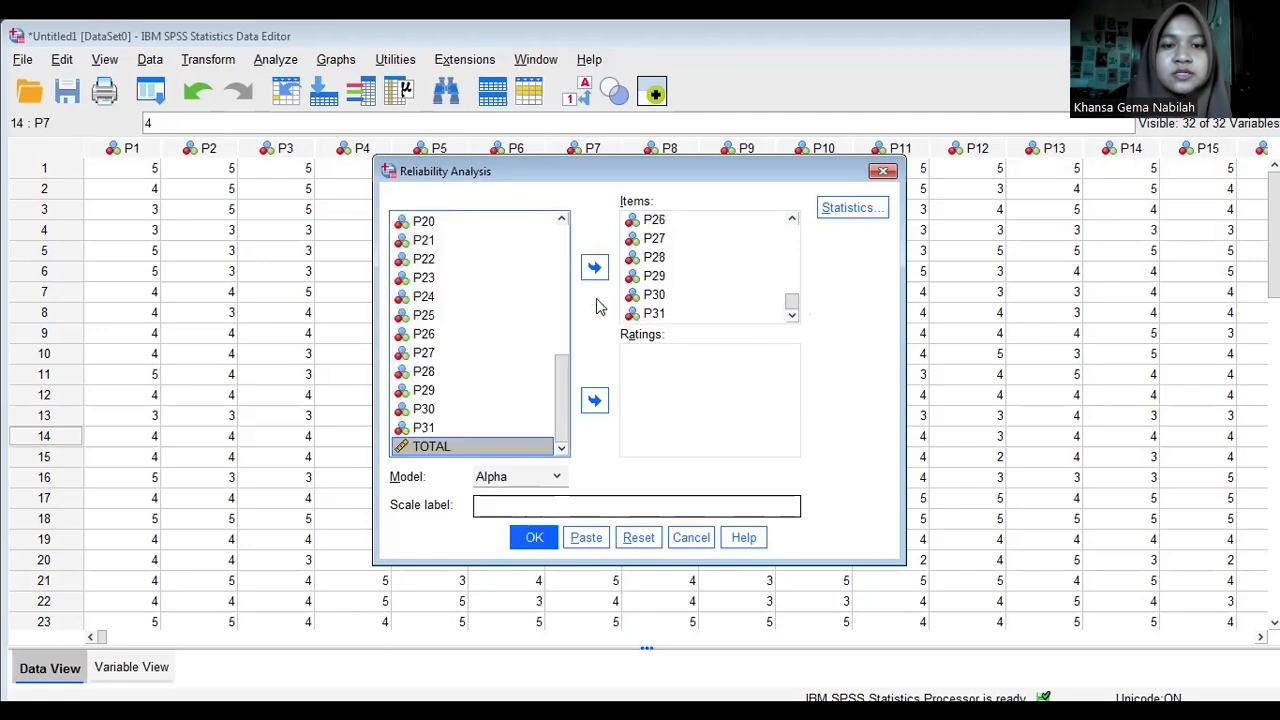
{"action": "left_click", "coordinate": [535, 540]}
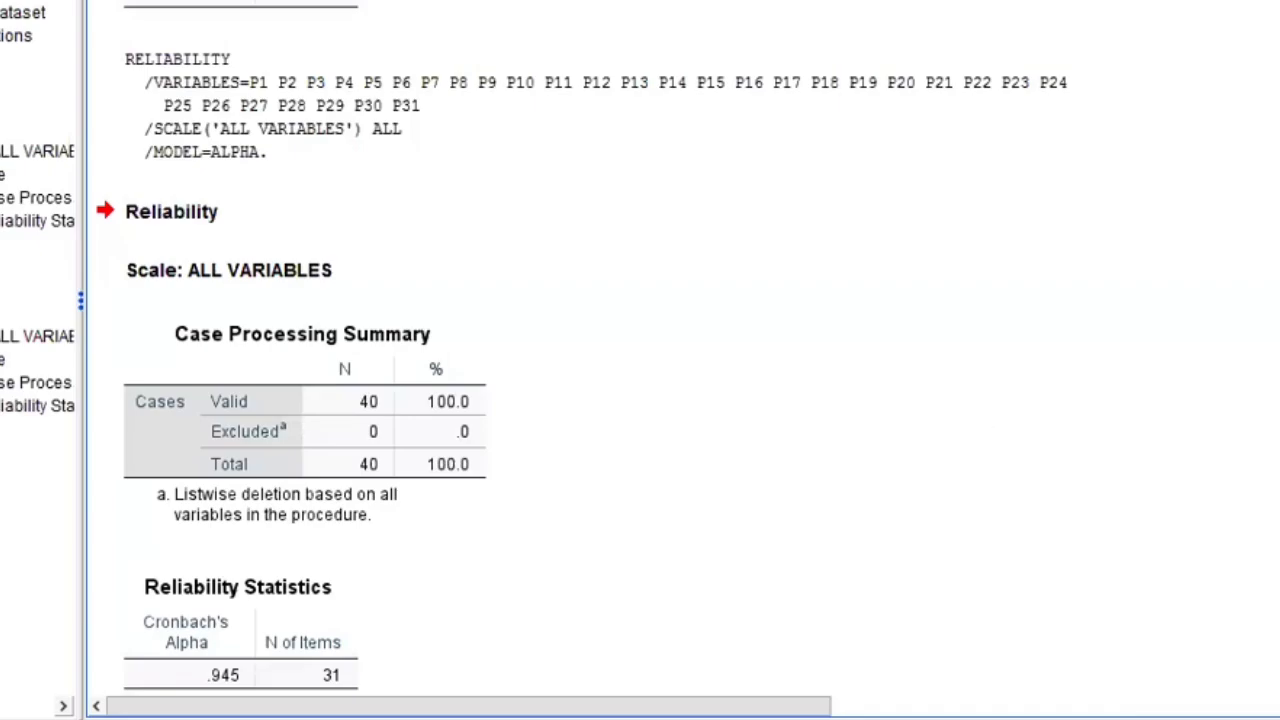
- Copy the Reliability Statistics table from the output and paste it into Excel at cell F10 of Sheet3
{"action": "scroll", "coordinate": [580, 350], "scroll_direction": "down", "scroll_amount": 1}
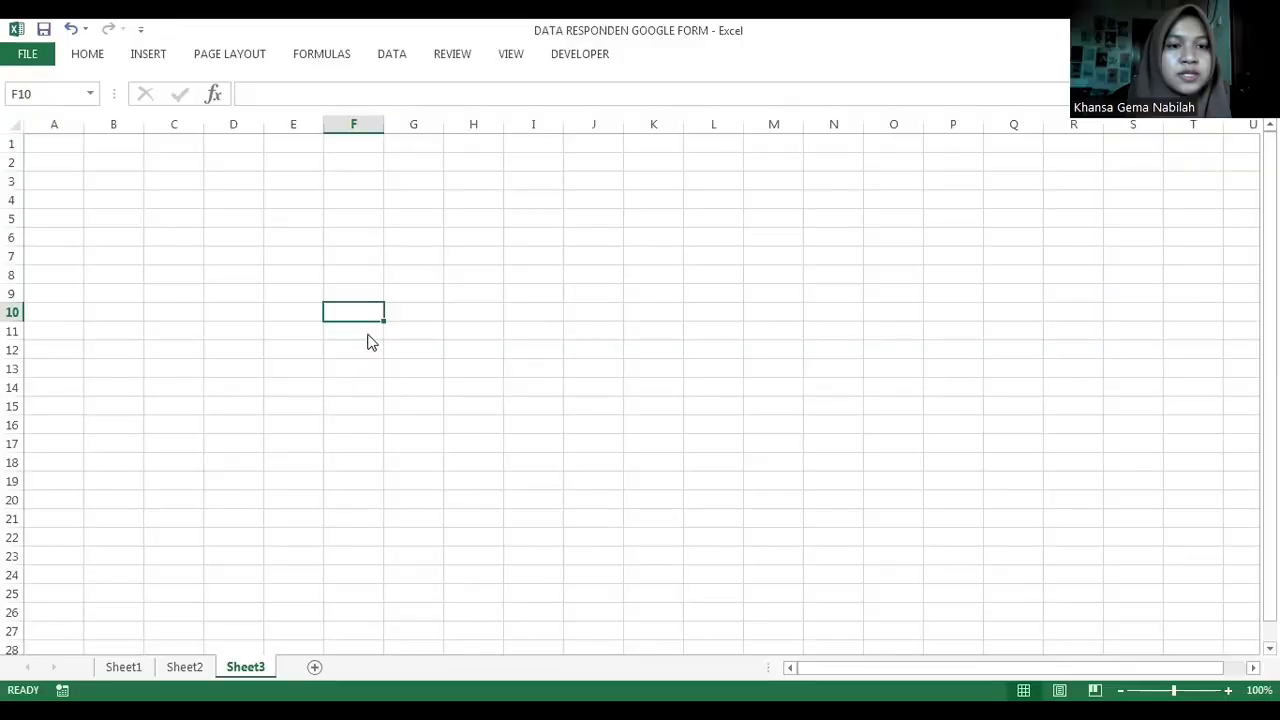
{"action": "right_click", "coordinate": [336, 316]}
{"action": "left_click", "coordinate": [368, 398]}
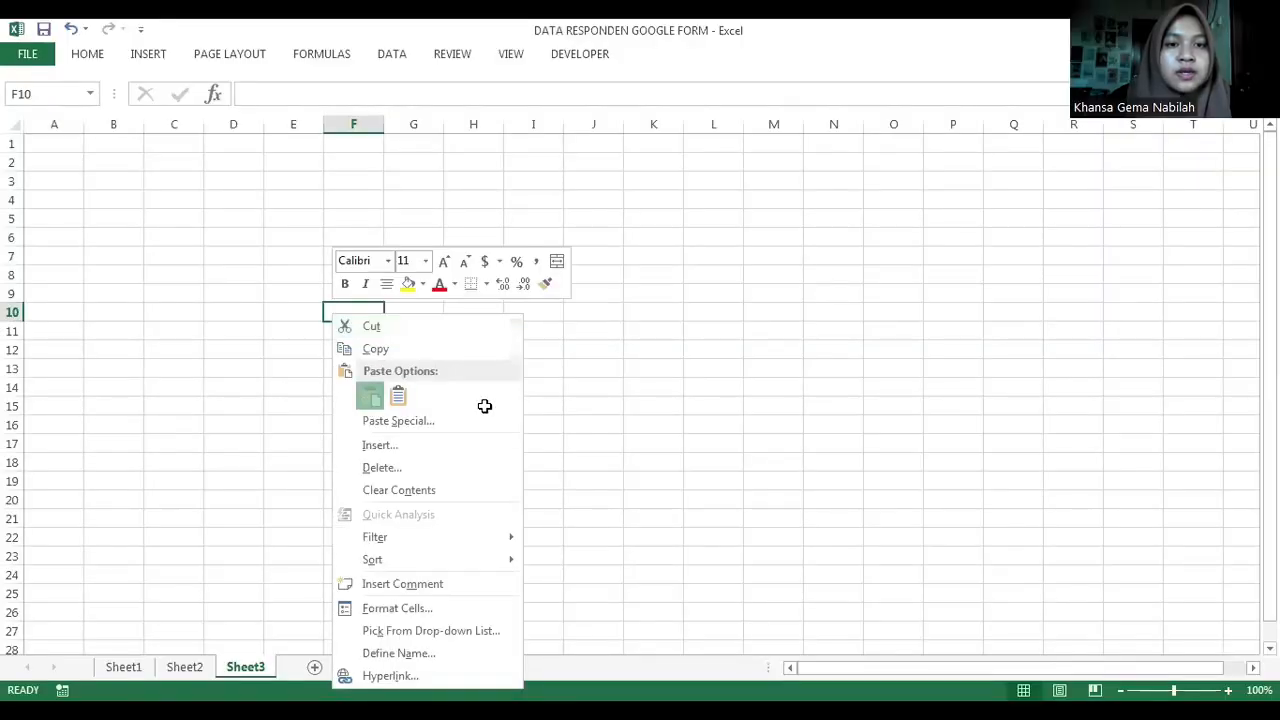
{"action": "left_click", "coordinate": [486, 406]}
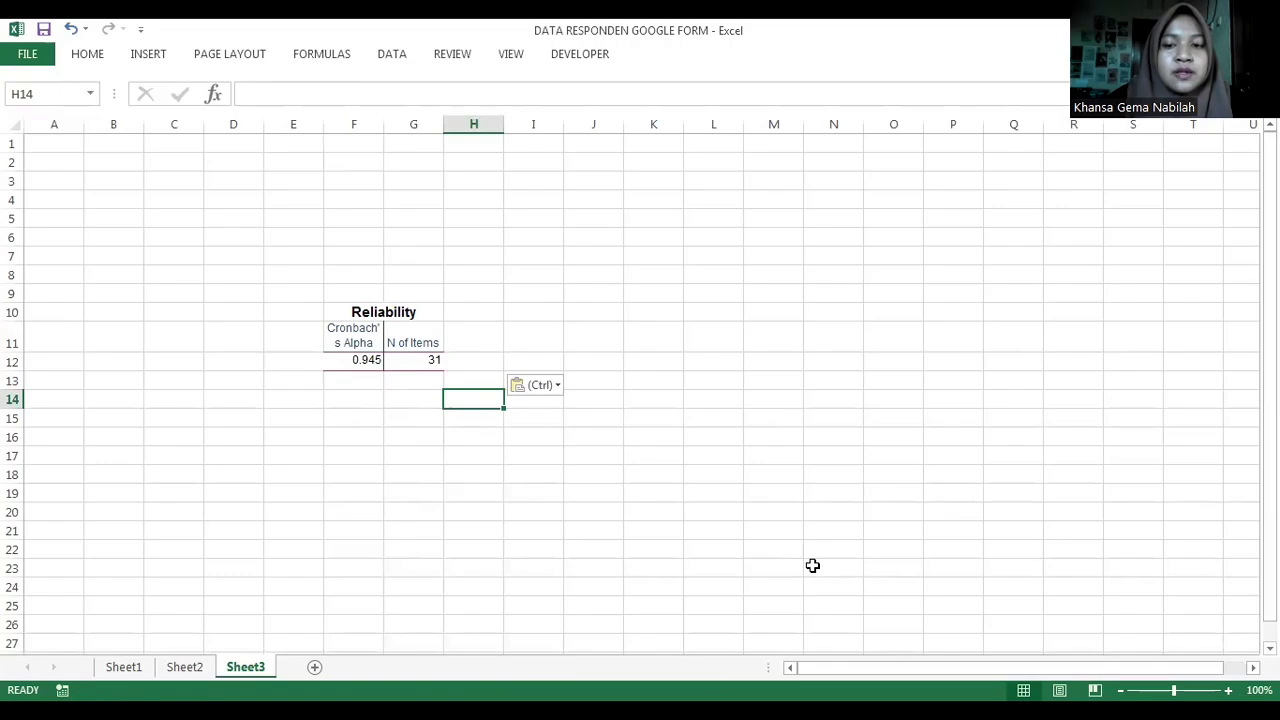
- Switch to the browser to consult the critical values in tabel-r.pdf, and return to the Excel workbook
{"action": "key", "text": "alt+Tab"}
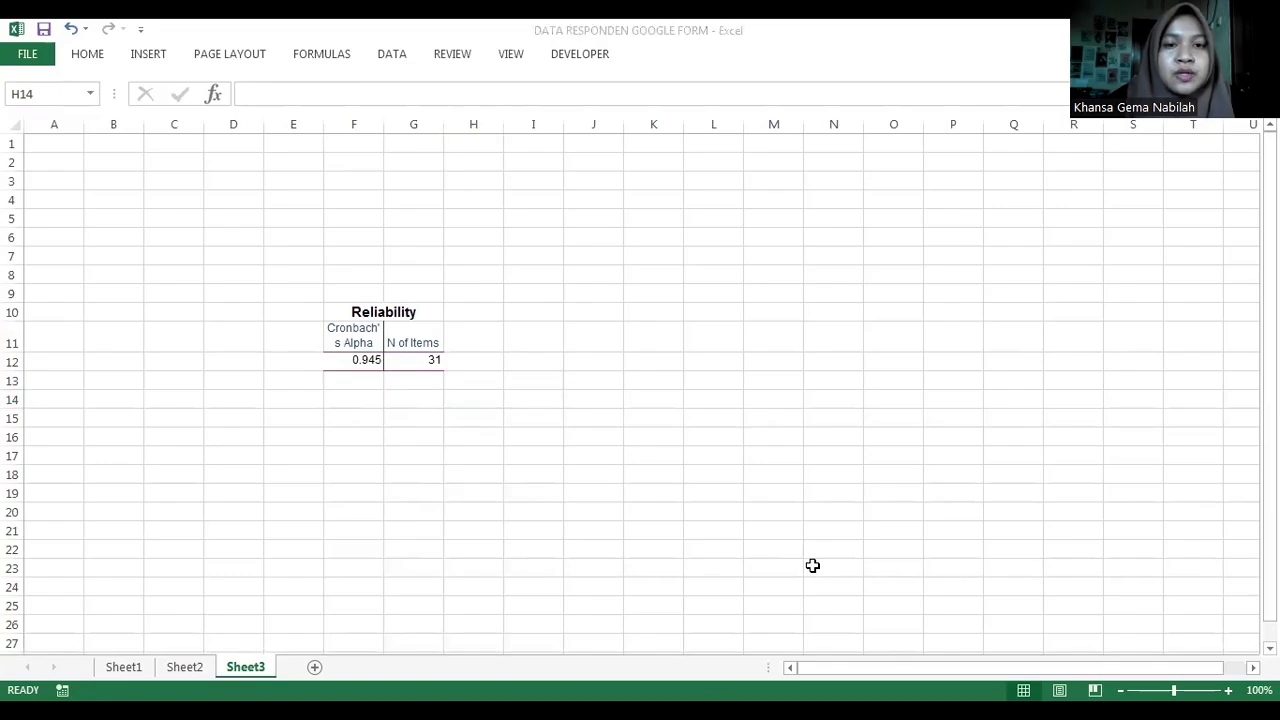
{"action": "left_click", "coordinate": [487, 683]}
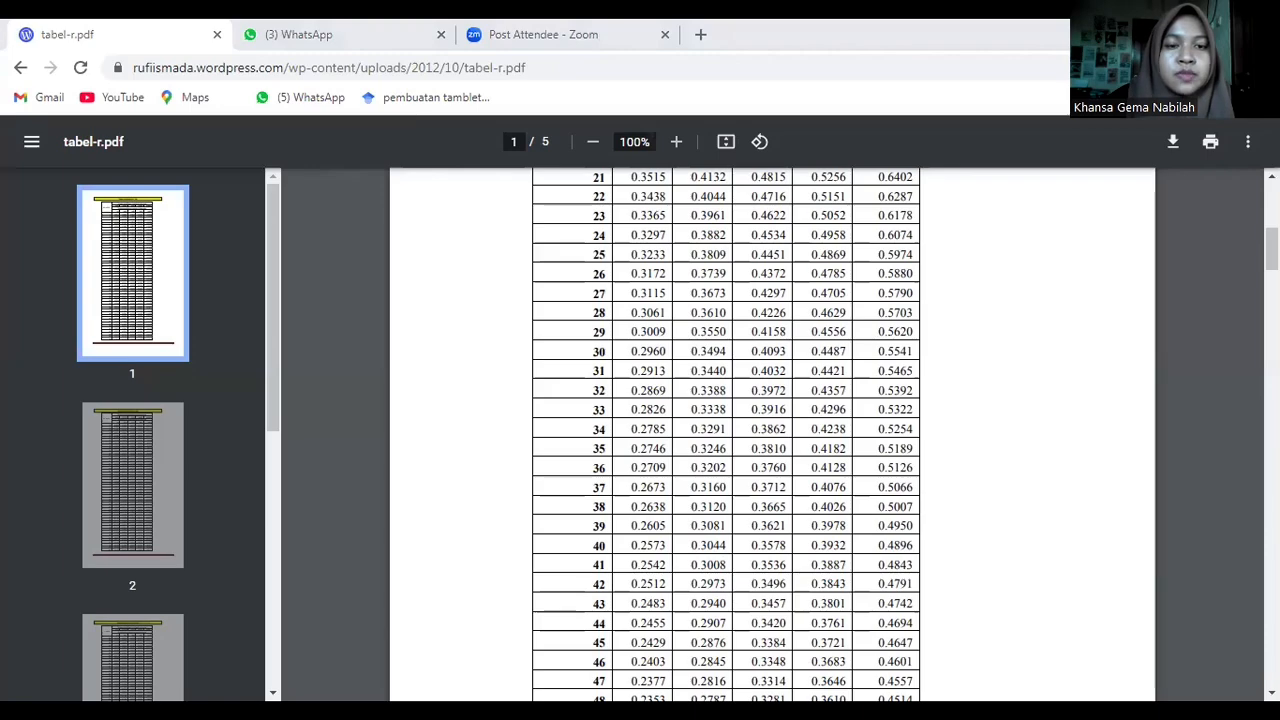
{"action": "key", "text": "alt+Tab"}
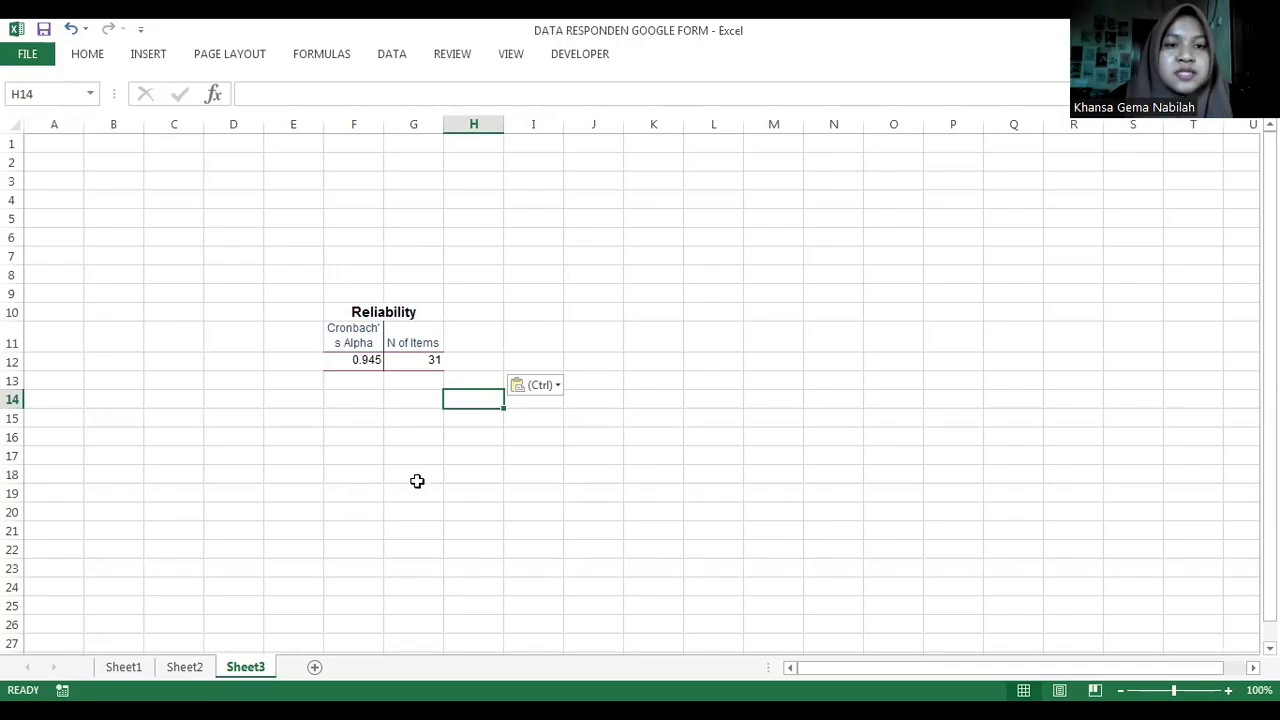
- Open Sheet1 and review the respondents' questionnaire answers beside the respondent name column
{"action": "left_click", "coordinate": [467, 366]}
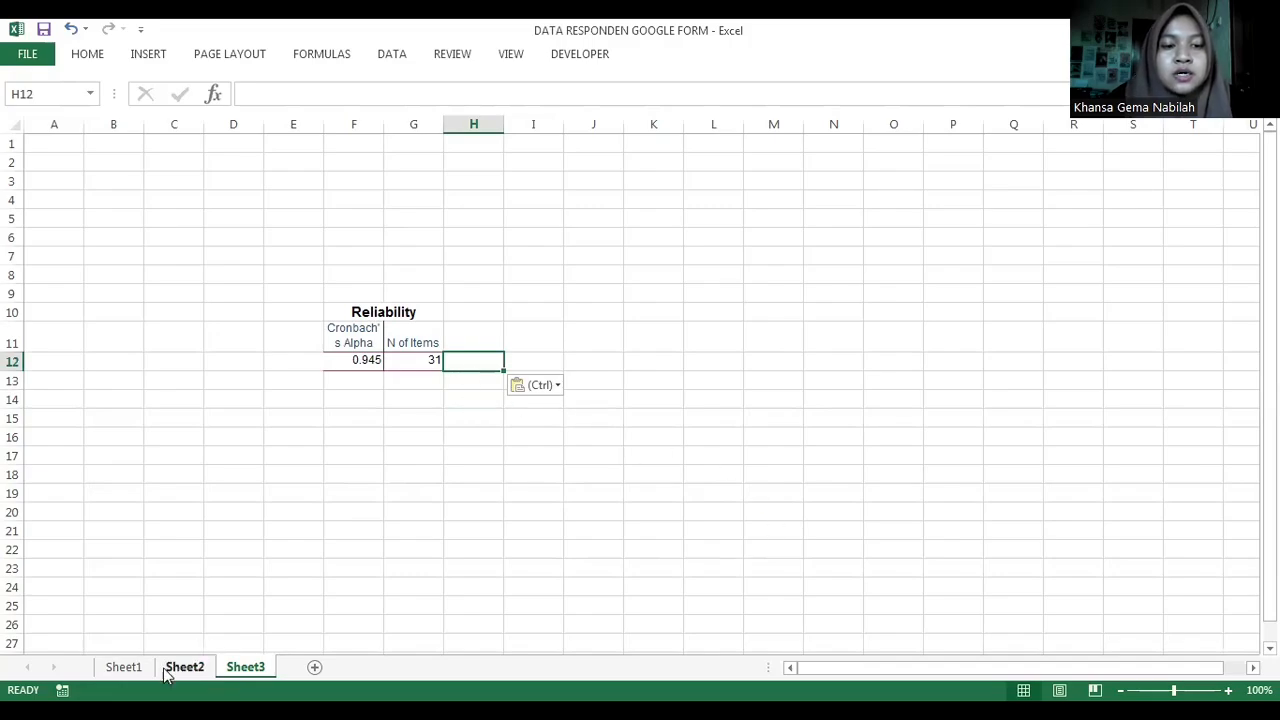
{"action": "left_click", "coordinate": [124, 667]}
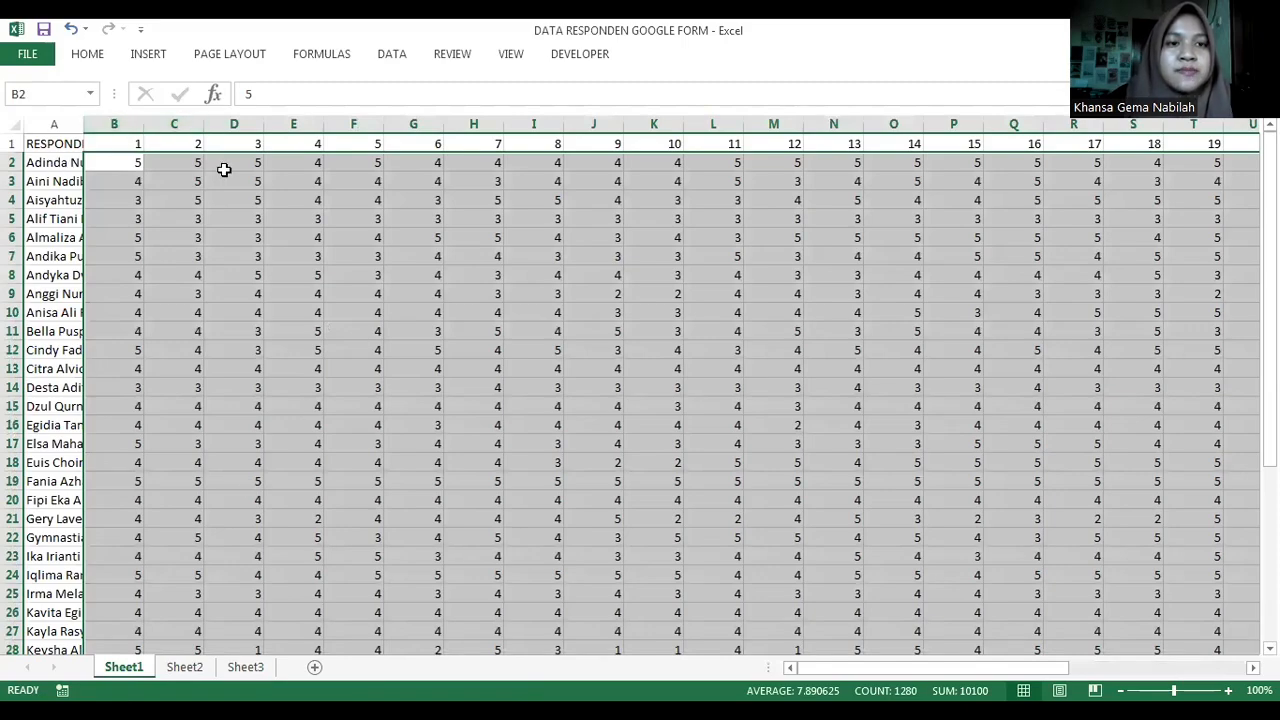
{"action": "left_click", "coordinate": [64, 184]}
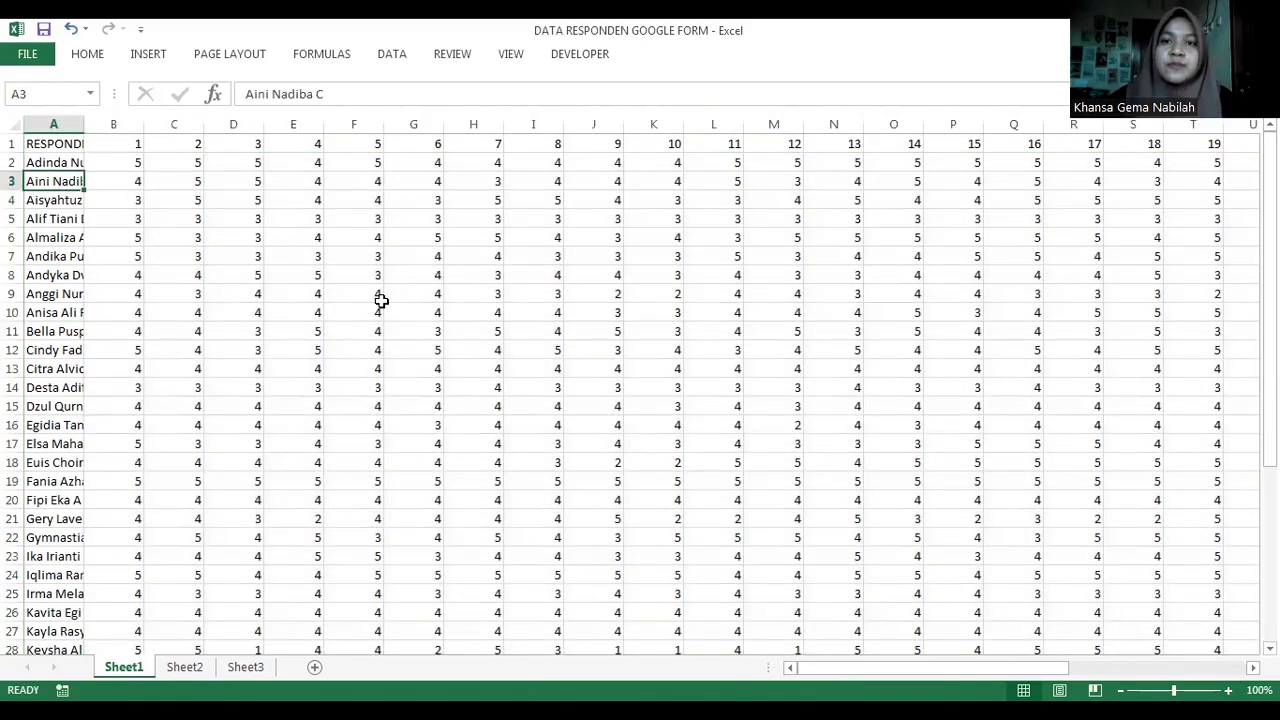